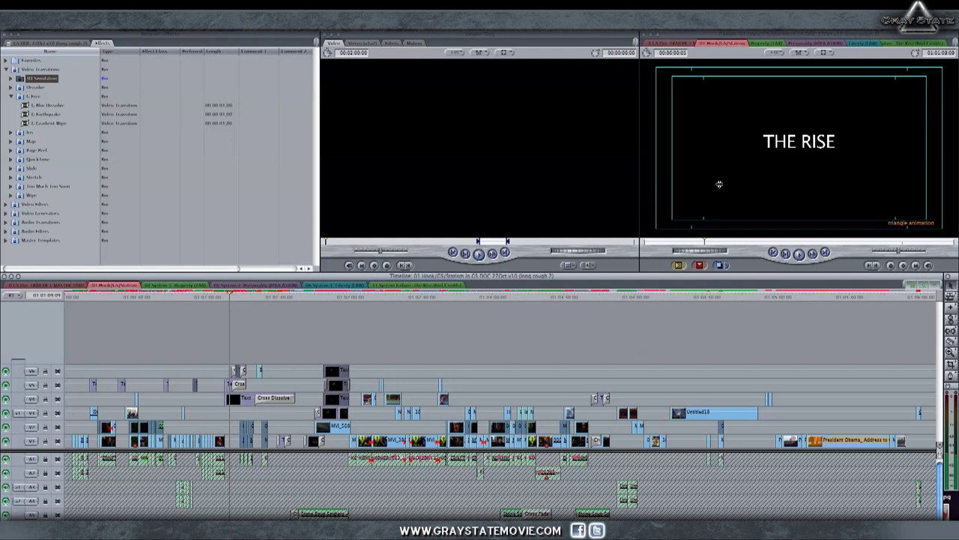
# Move the Hook sequence's playhead ahead, then back to the bearded man in a hat
pyautogui.click(202, 300)
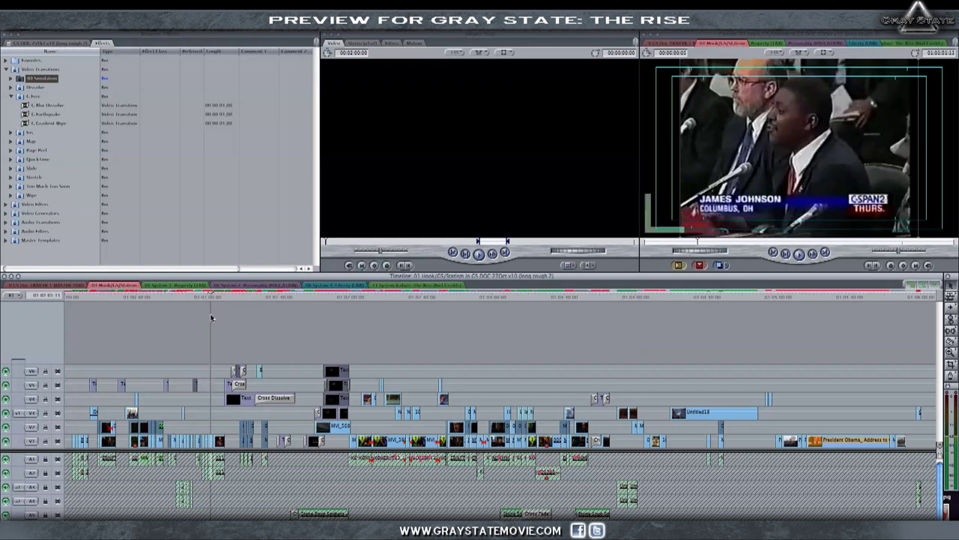
pyautogui.click(159, 296)
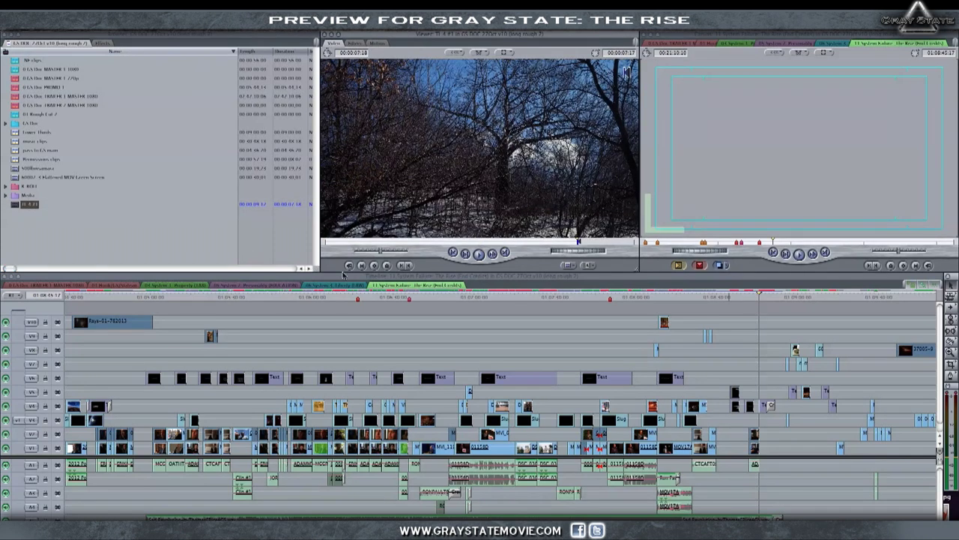
# Rewind the wintry tree clip in the Viewer to its start and play it
pyautogui.moveTo(341, 244); pyautogui.dragTo(325, 245)
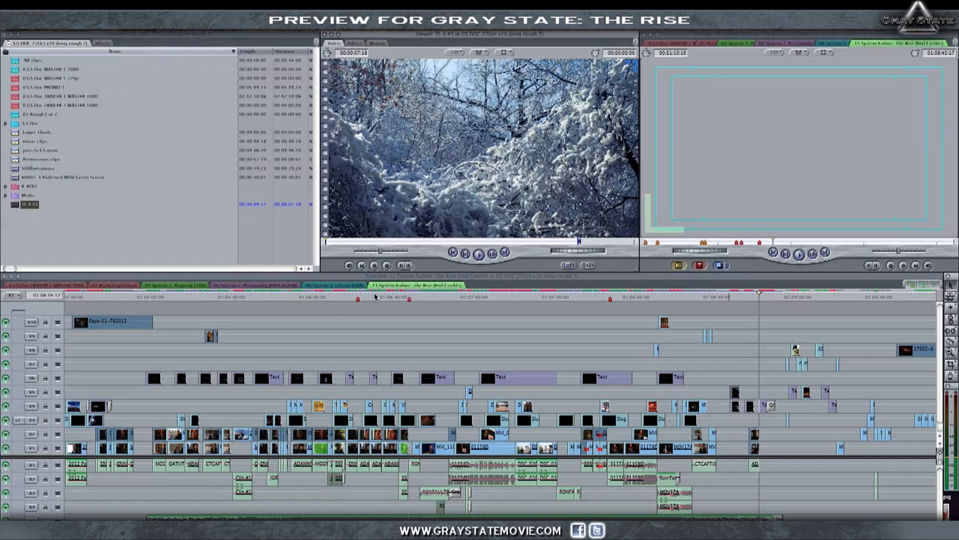
pyautogui.press('space')
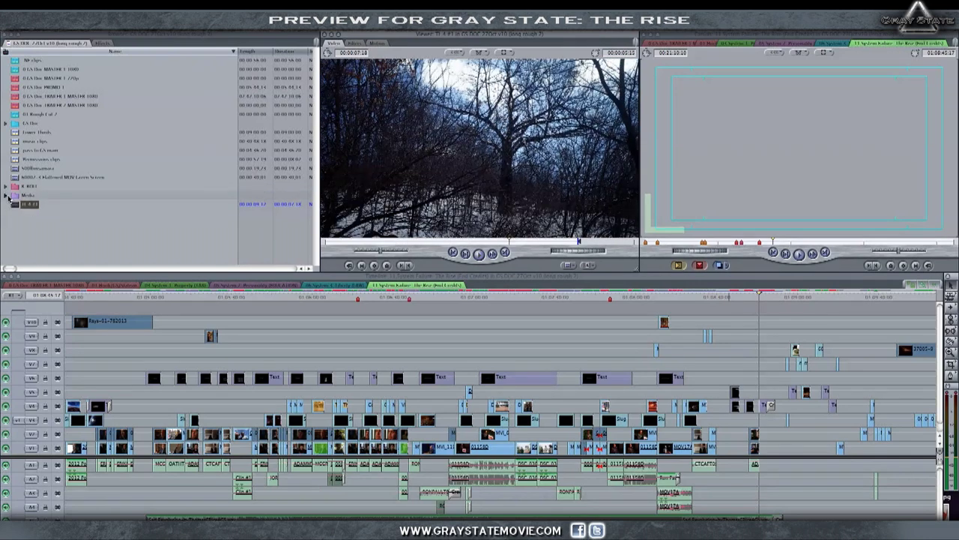
# Load the Roundtable footage from Media > Footage into the Viewer and scrub through it
pyautogui.click(6, 195)
pyautogui.scroll(-3, 31, 223)
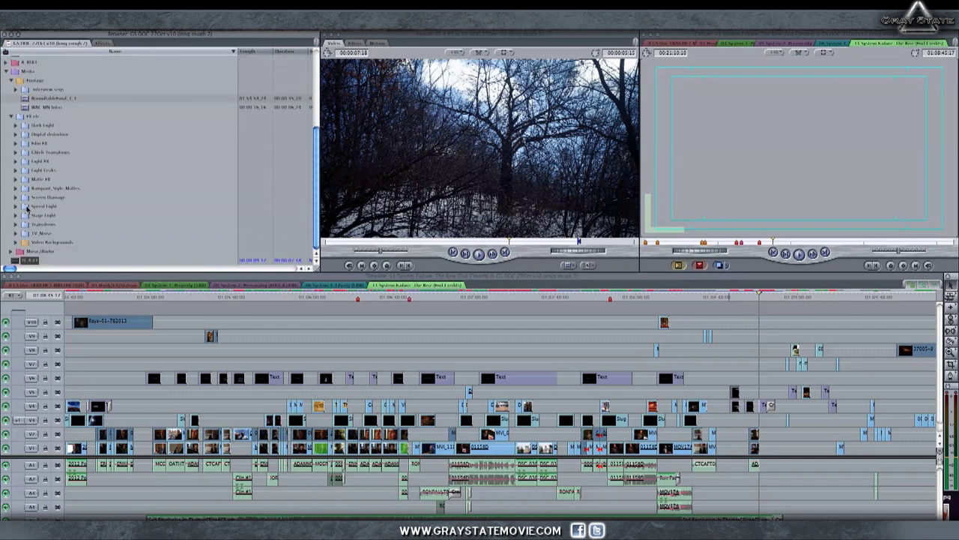
pyautogui.scroll(10, 30, 191)
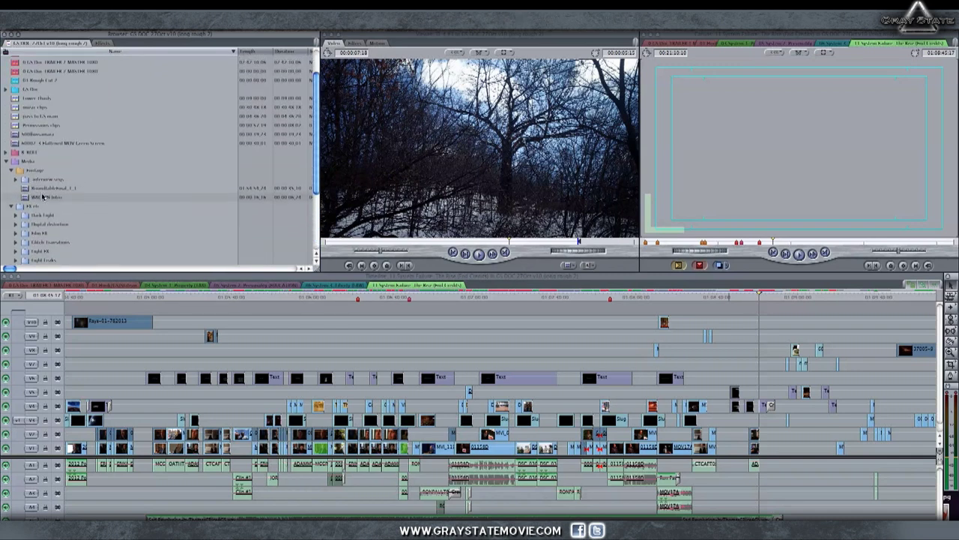
pyautogui.click(48, 188)
pyautogui.moveTo(450, 225)
pyautogui.mouseDown()
pyautogui.moveTo(393, 242)
pyautogui.moveTo(436, 241)
pyautogui.mouseUp()
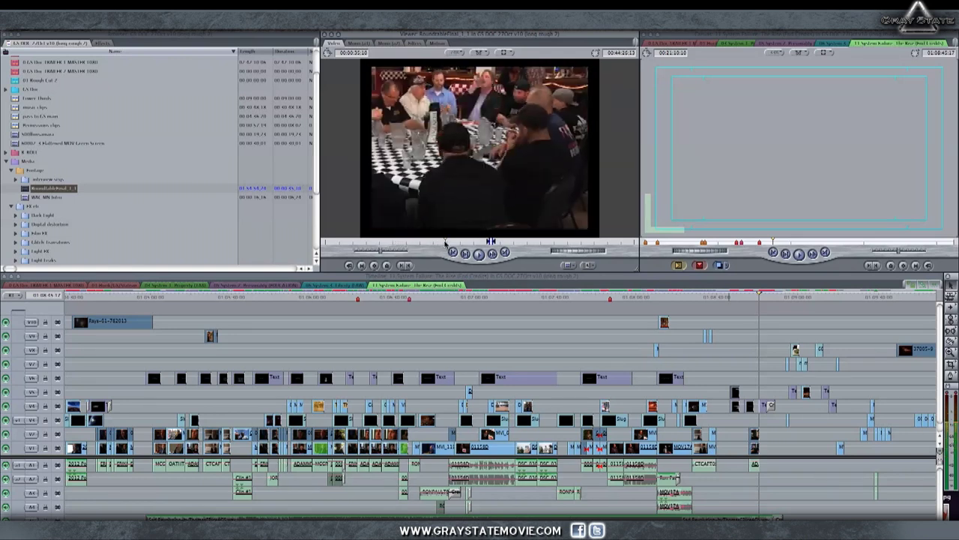
pyautogui.moveTo(436, 242); pyautogui.dragTo(460, 244)
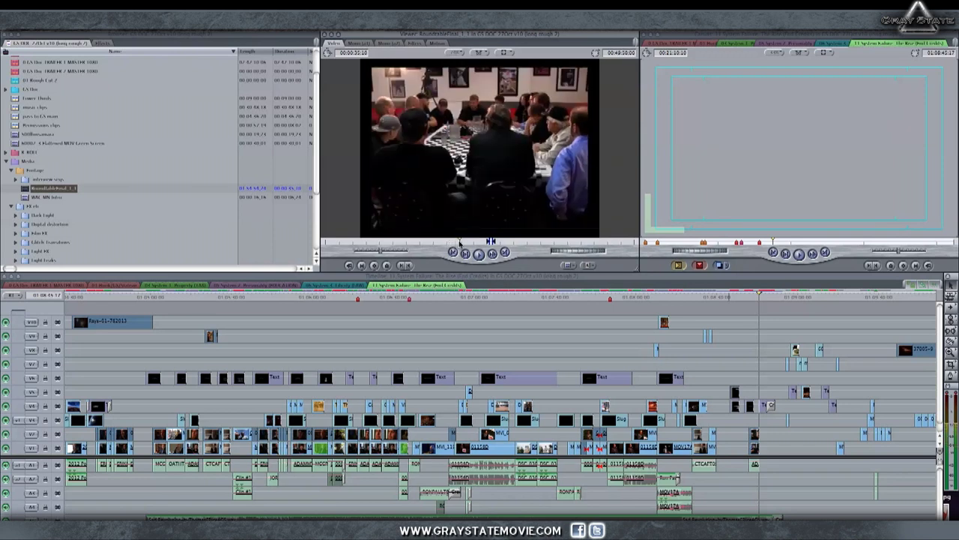
# Expand the interview snips bin and select the Jordan interviews clip
pyautogui.click(25, 180)
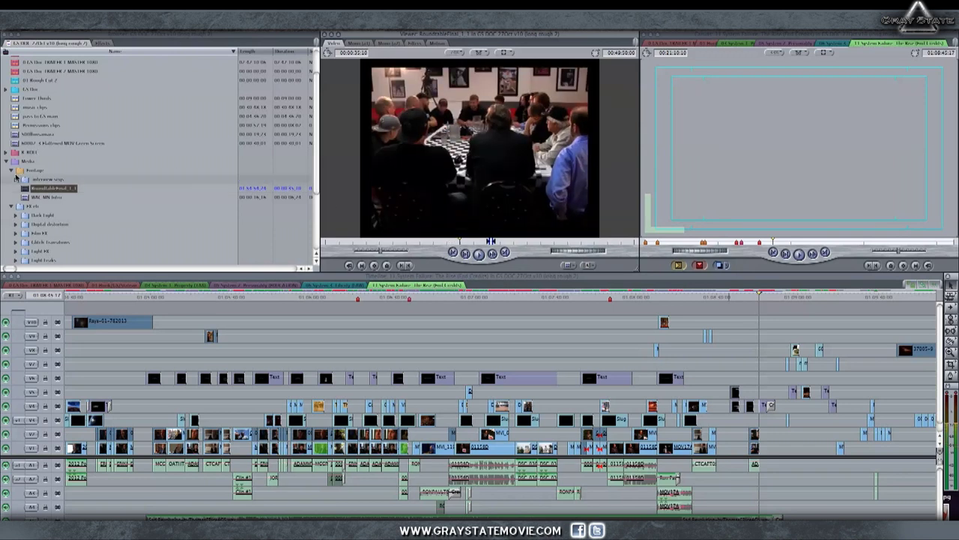
pyautogui.click(10, 172)
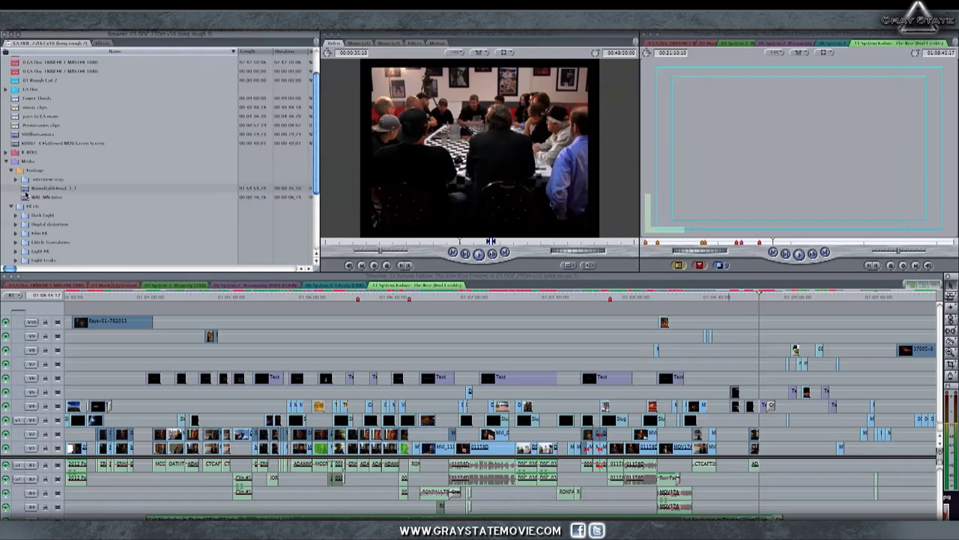
pyautogui.click(16, 180)
pyautogui.scroll(-5, 37, 202)
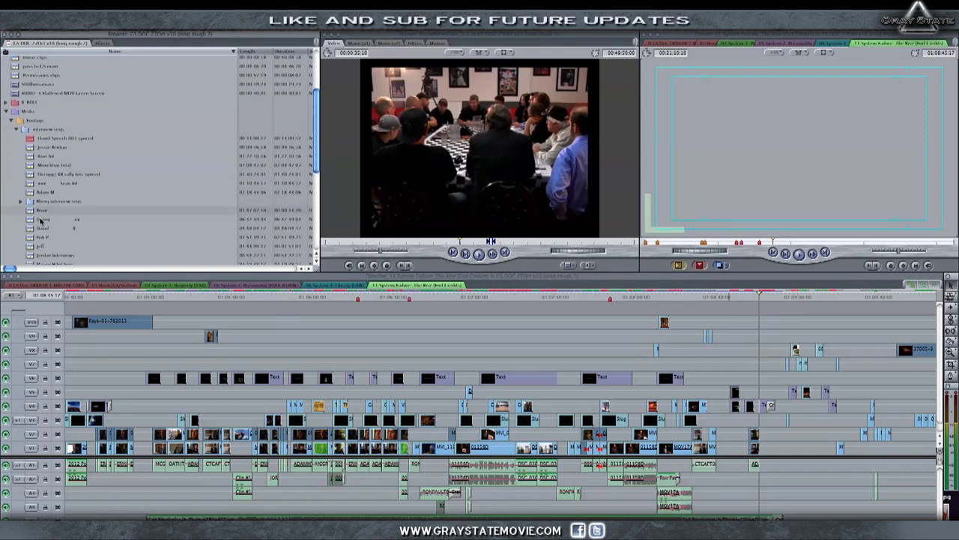
pyautogui.scroll(-1, 41, 219)
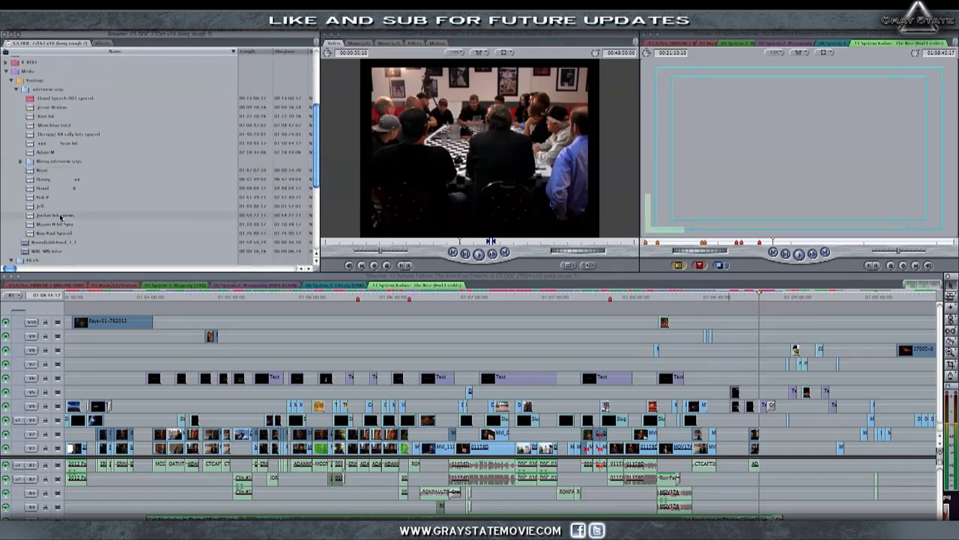
pyautogui.click(60, 216)
# Open the Jordan interviews sequence, scrub it, and turn off the top video track
pyautogui.press('Return')
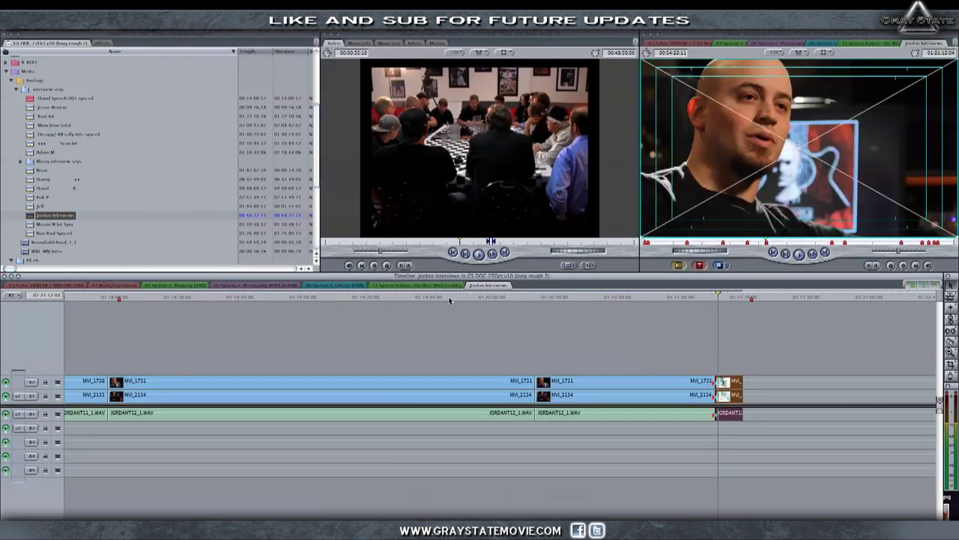
pyautogui.click(442, 297)
pyautogui.moveTo(443, 299); pyautogui.dragTo(433, 300)
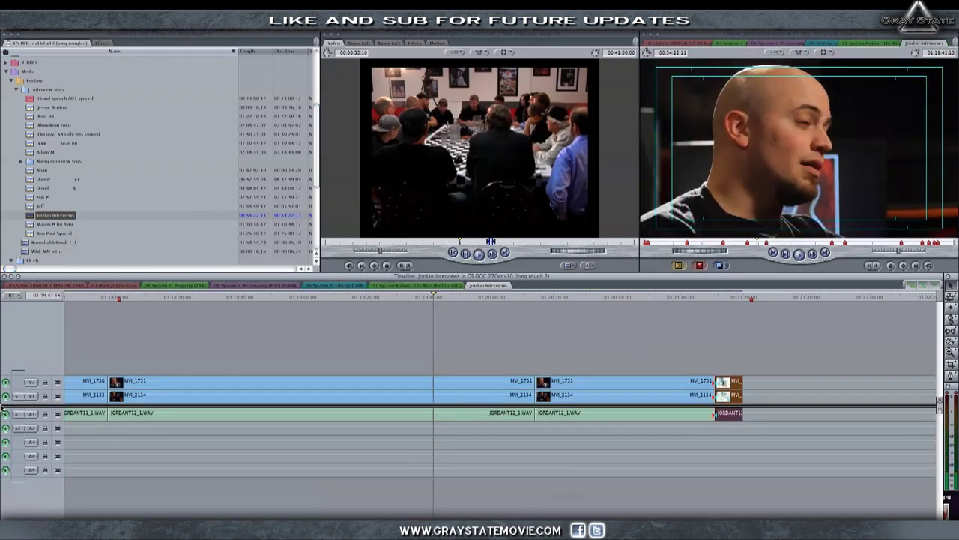
pyautogui.click(7, 382)
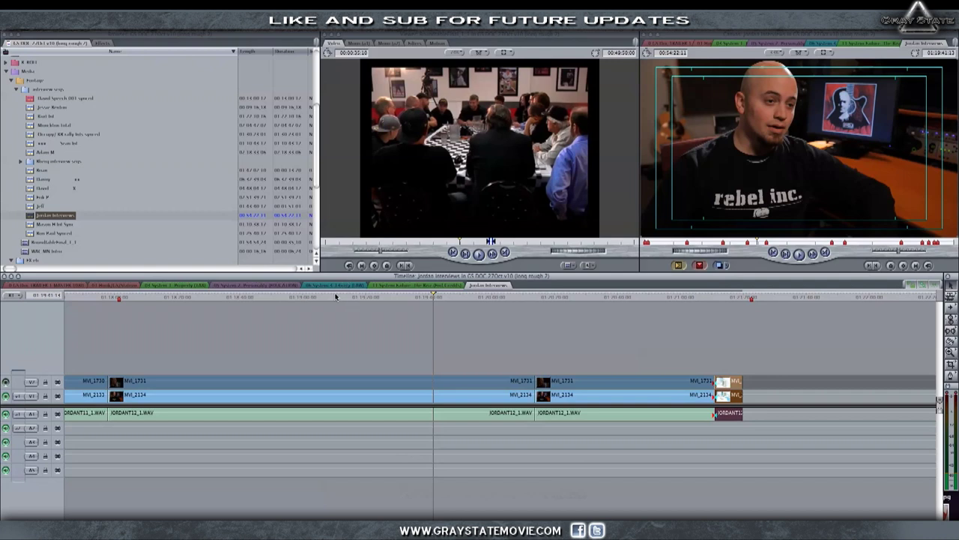
pyautogui.moveTo(336, 297); pyautogui.dragTo(314, 300)
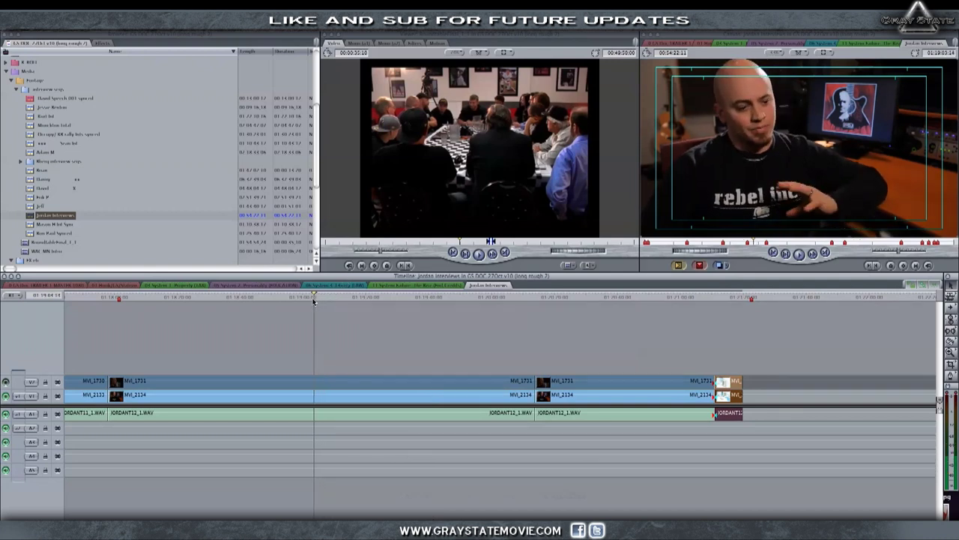
# Collapse the Footage and Media bins and expand the B-ROLL Acquired bin
pyautogui.click(11, 81)
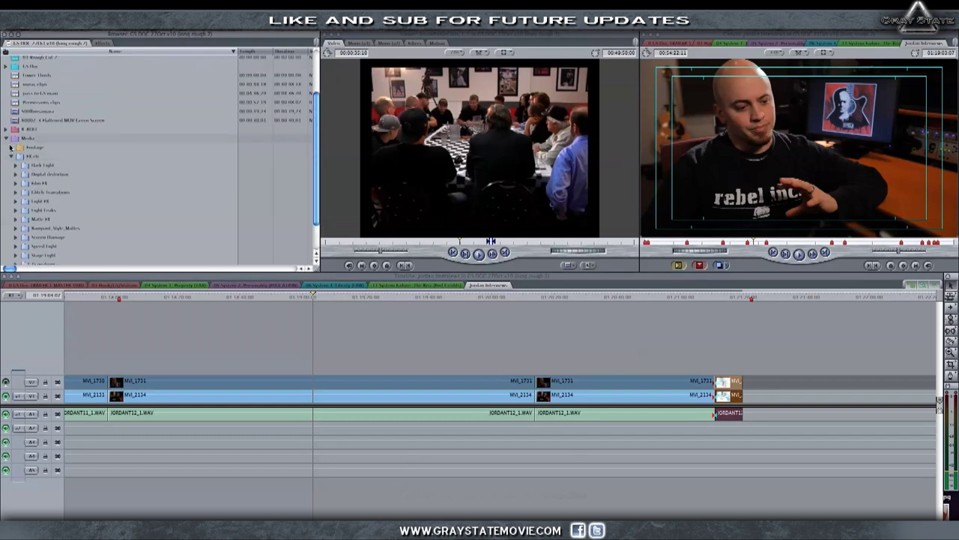
pyautogui.click(6, 140)
pyautogui.click(7, 187)
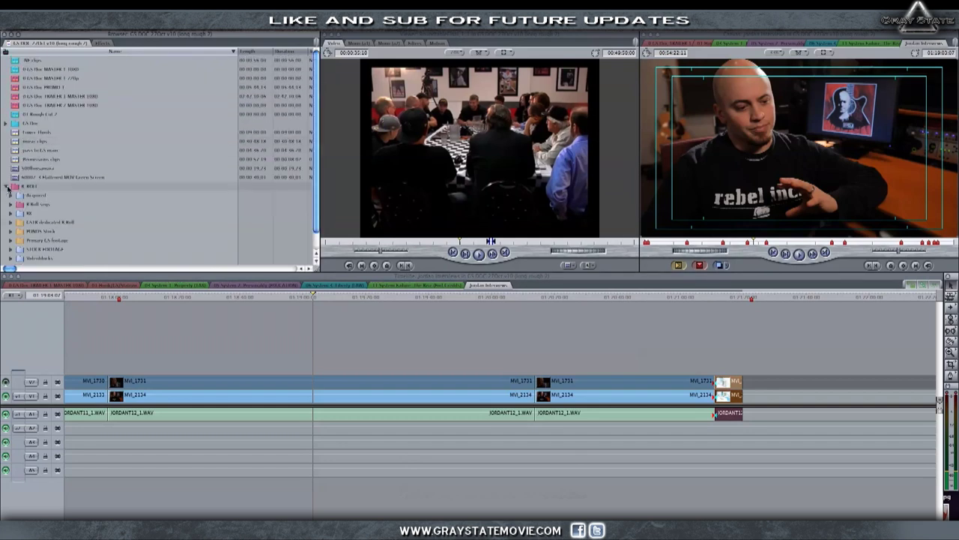
pyautogui.scroll(-1, 17, 196)
pyautogui.click(11, 180)
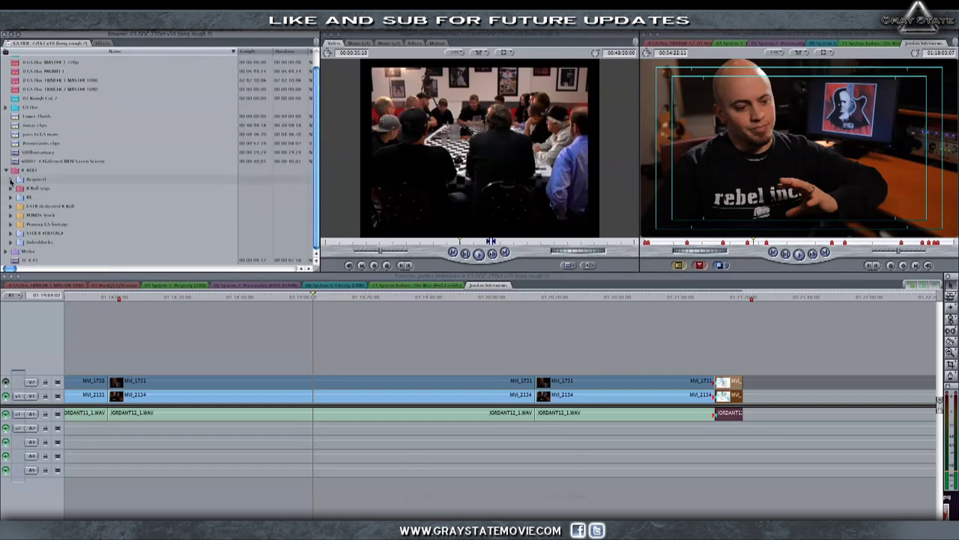
pyautogui.click(11, 181)
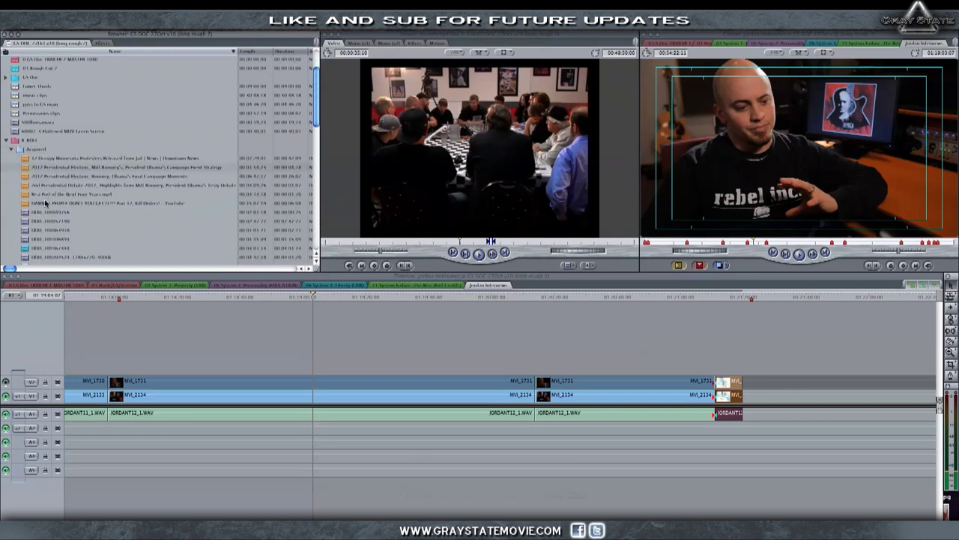
# Expand the EATR dedicated B Roll folder inside B Roll srcs
pyautogui.scroll(-5, 30, 194)
pyautogui.scroll(-3, 46, 204)
pyautogui.scroll(-3, 46, 204)
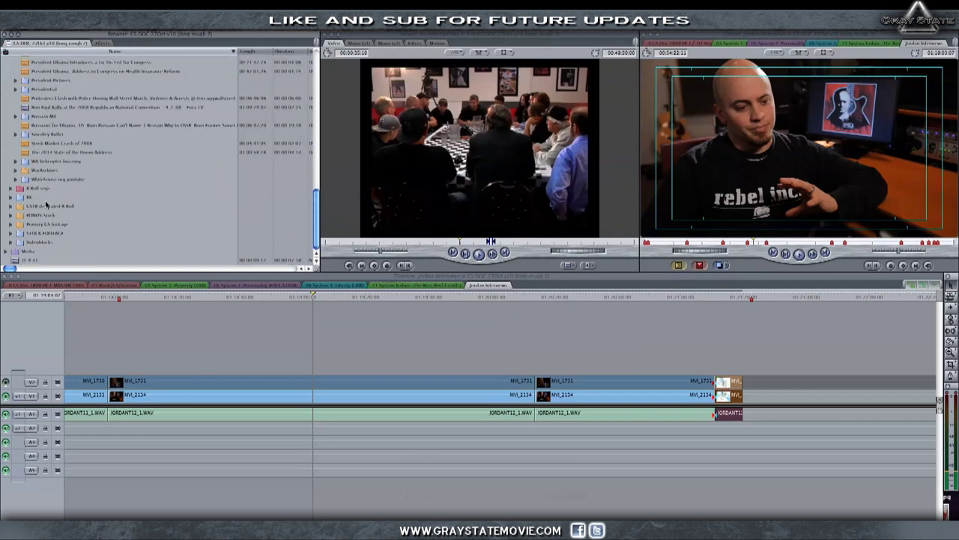
pyautogui.click(29, 187)
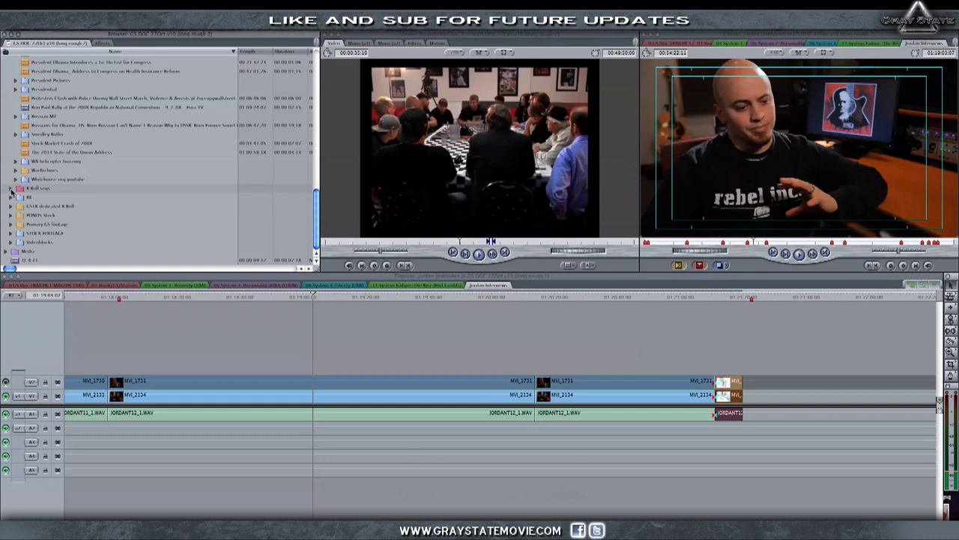
pyautogui.click(10, 197)
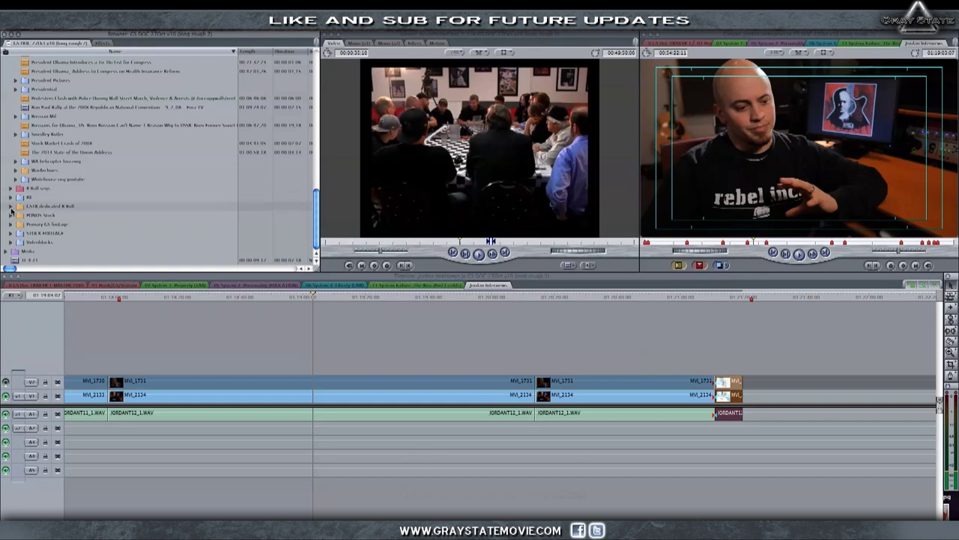
pyautogui.click(12, 207)
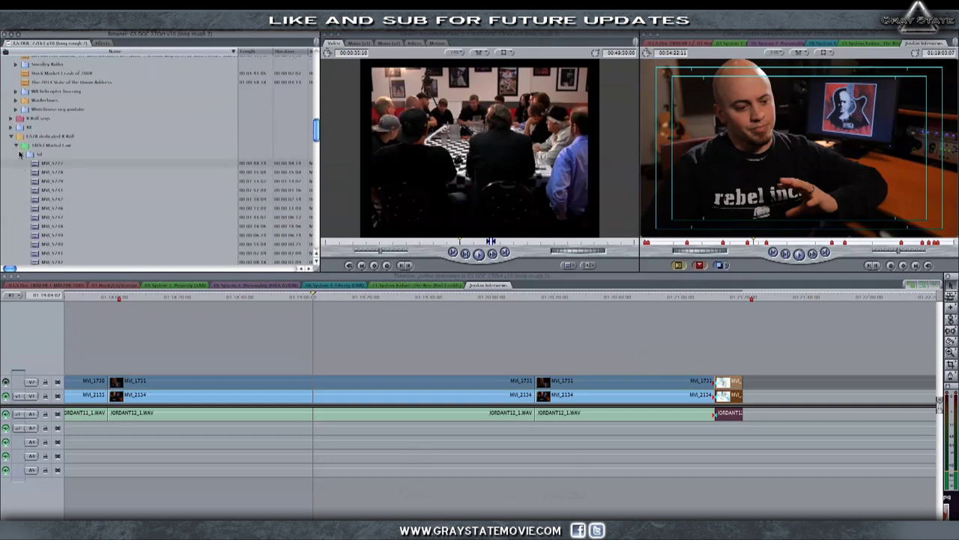
# Preview the police-car clip in the Viewer, then return to the 01 Hook/GS/Statism sequence
pyautogui.doubleClick(47, 208)
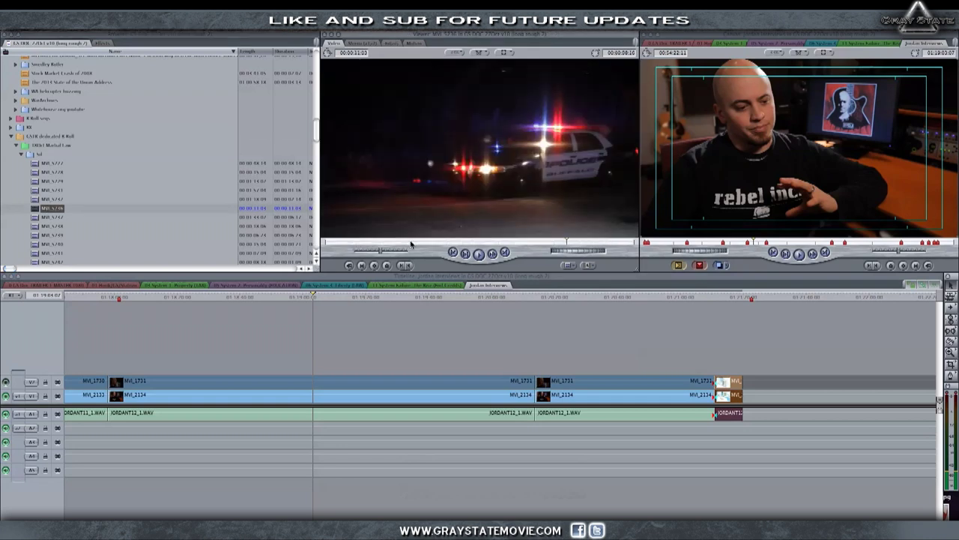
pyautogui.moveTo(416, 243); pyautogui.dragTo(496, 245)
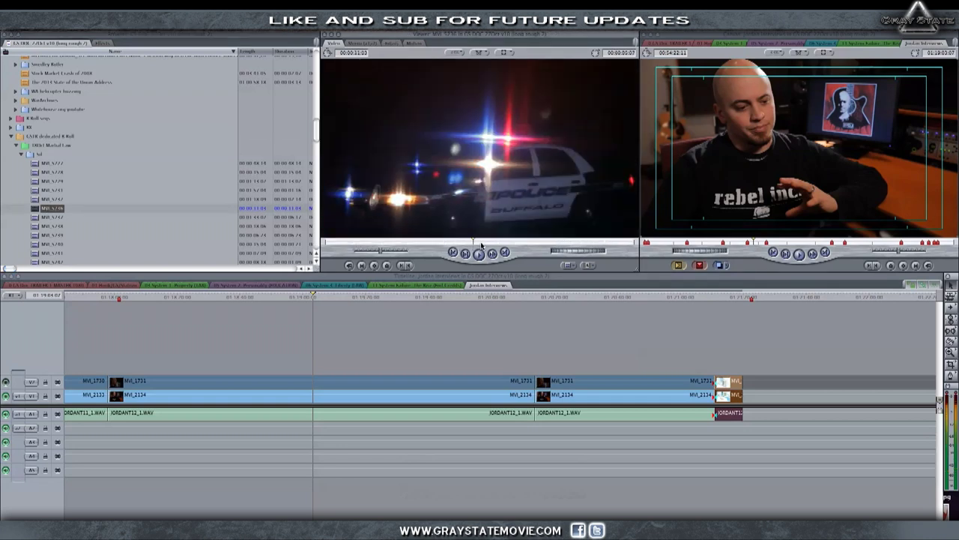
pyautogui.moveTo(495, 245); pyautogui.dragTo(562, 245)
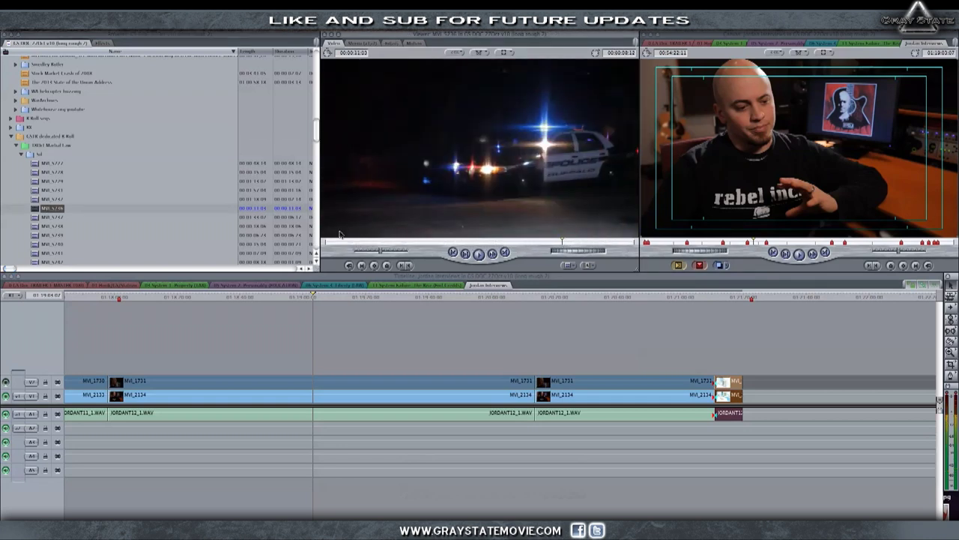
pyautogui.scroll(-2, 22, 196)
pyautogui.click(102, 43)
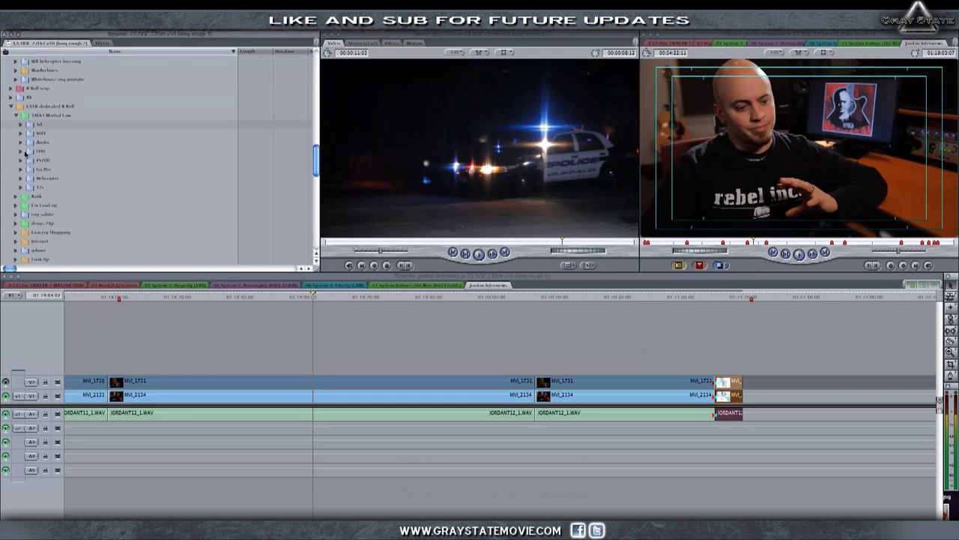
pyautogui.click(114, 285)
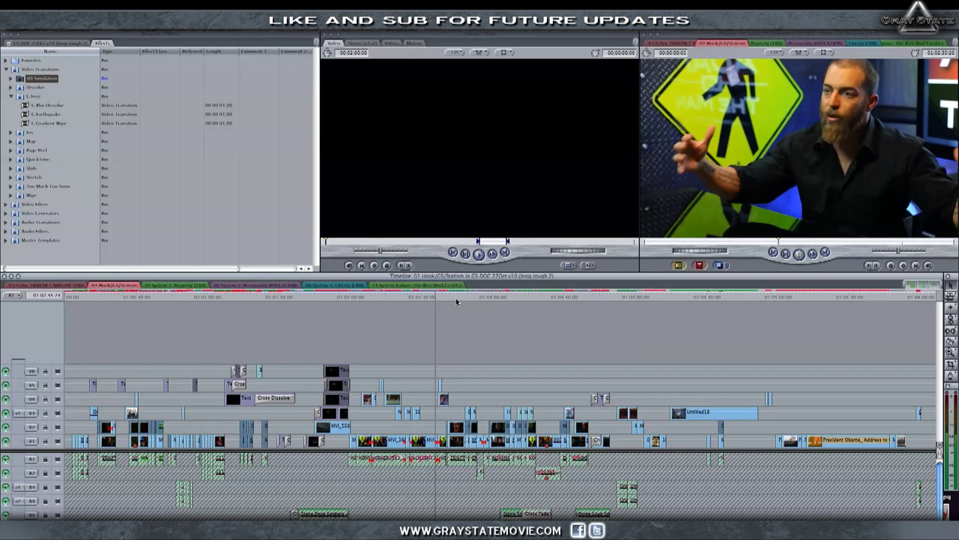
# Park the playhead on the bearded presenter's shot and zoom into the timeline
pyautogui.click(461, 302)
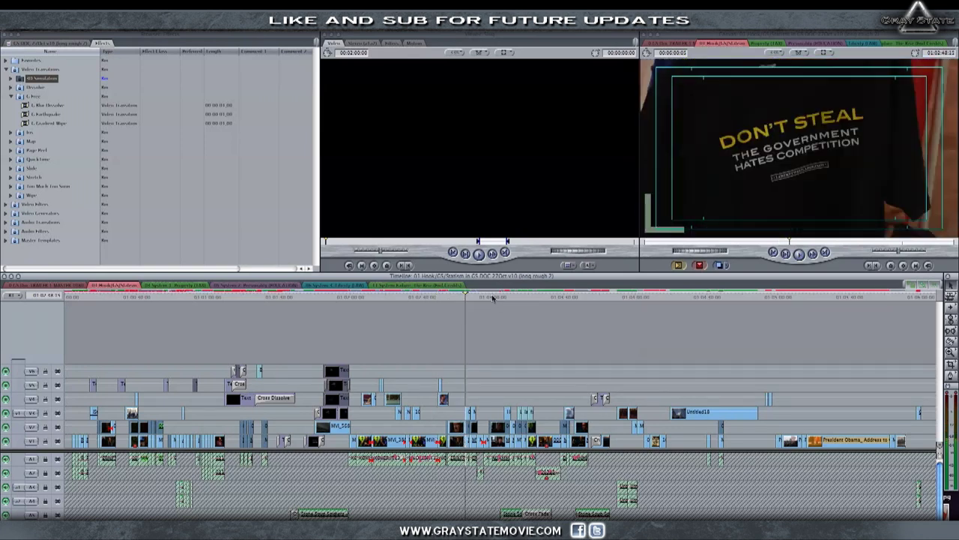
pyautogui.click(493, 297)
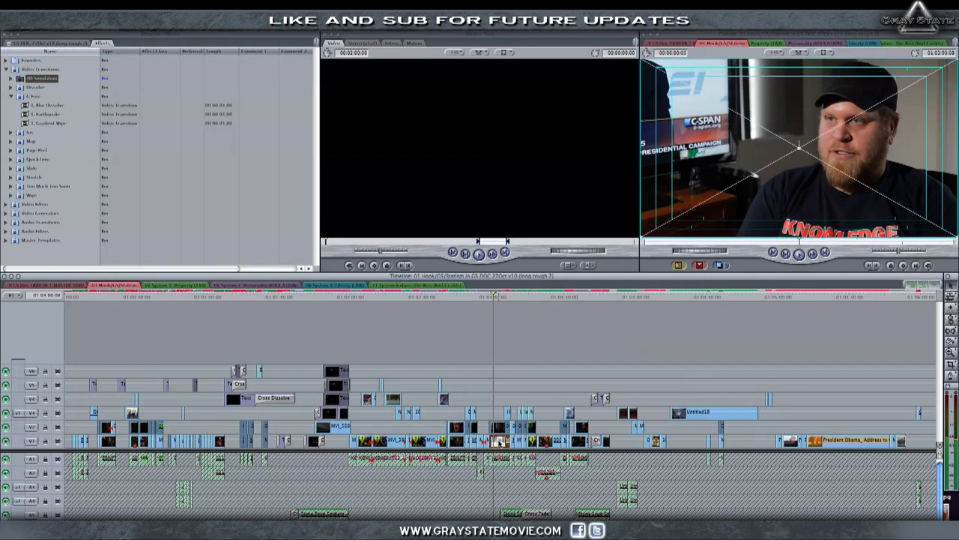
pyautogui.press('super+equal')
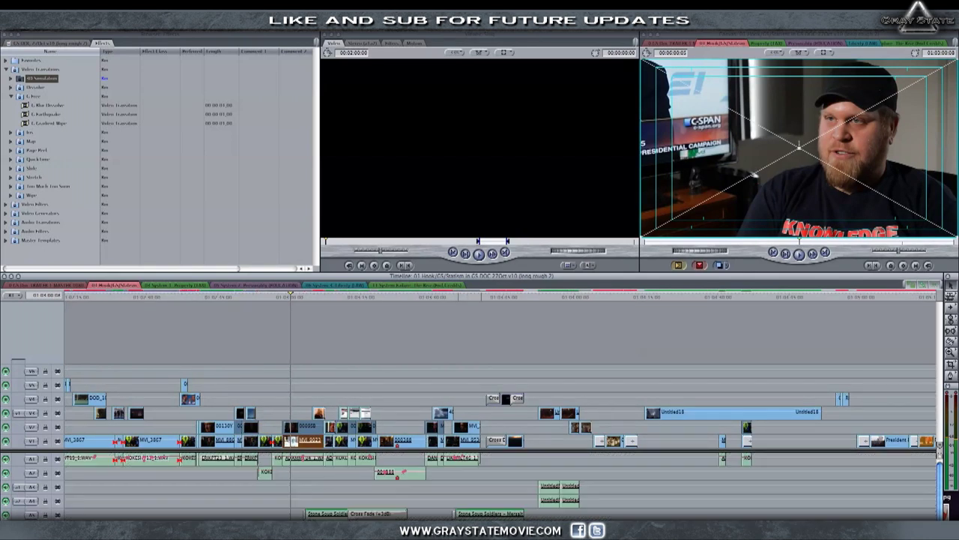
# Scroll through the zoomed Hook sequence and park the playhead near its end
pyautogui.hscroll(-1, 501, 405)
pyautogui.hscroll(-3, 501, 405)
pyautogui.hscroll(-5, 501, 405)
pyautogui.hscroll(-3, 501, 404)
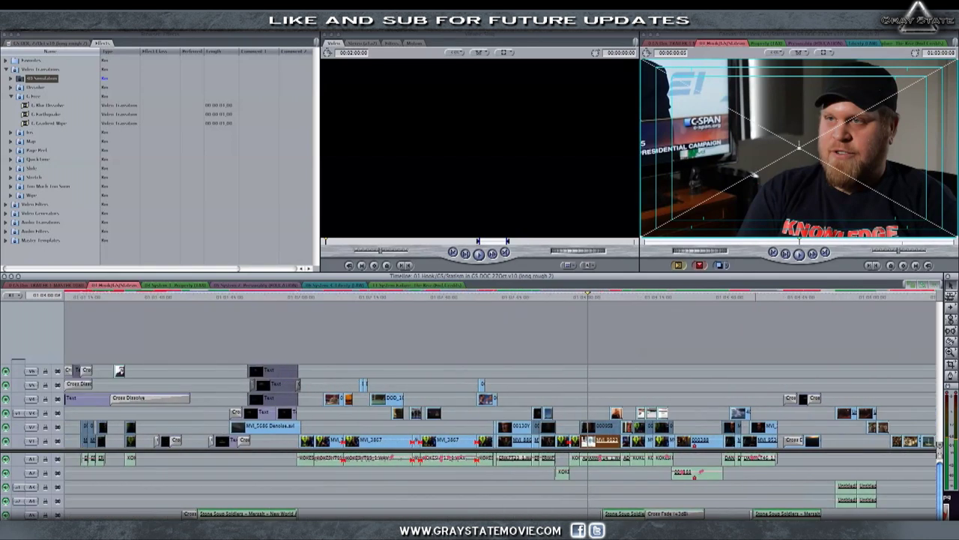
pyautogui.hscroll(-3, 501, 405)
pyautogui.hscroll(-2, 500, 405)
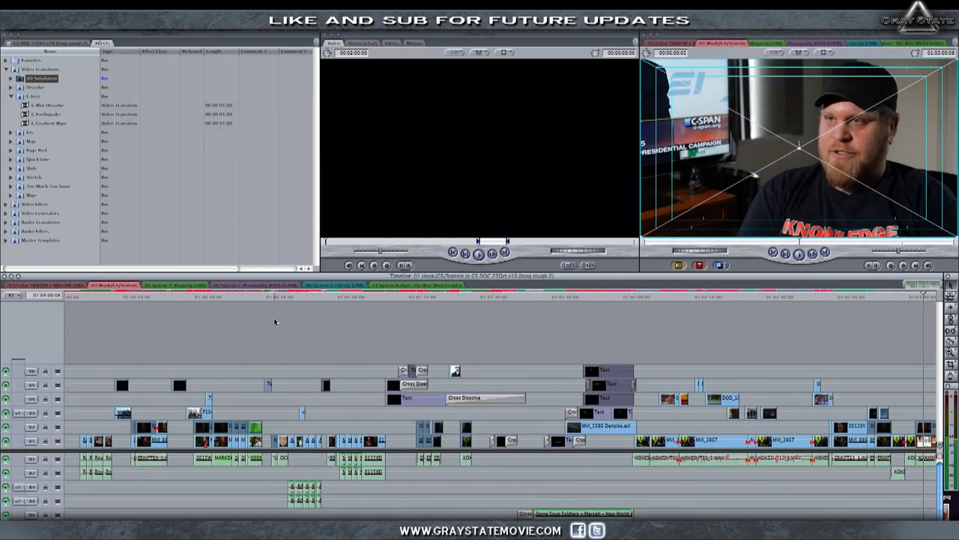
pyautogui.hscroll(2, 398, 426)
pyautogui.hscroll(3, 398, 426)
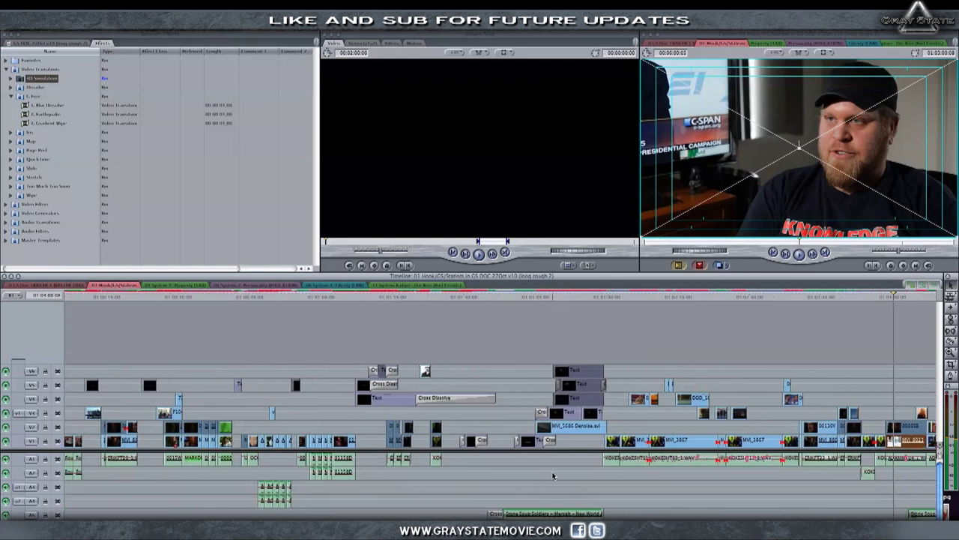
pyautogui.hscroll(1, 450, 450)
pyautogui.hscroll(2, 525, 473)
pyautogui.hscroll(3, 599, 502)
pyautogui.hscroll(2, 626, 517)
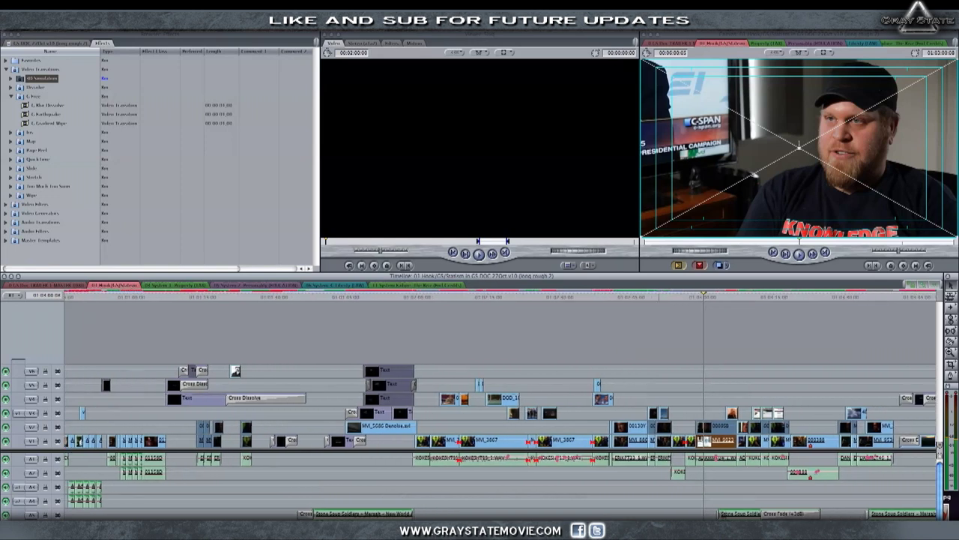
pyautogui.hscroll(3, 654, 511)
pyautogui.hscroll(4, 681, 506)
pyautogui.hscroll(6, 707, 500)
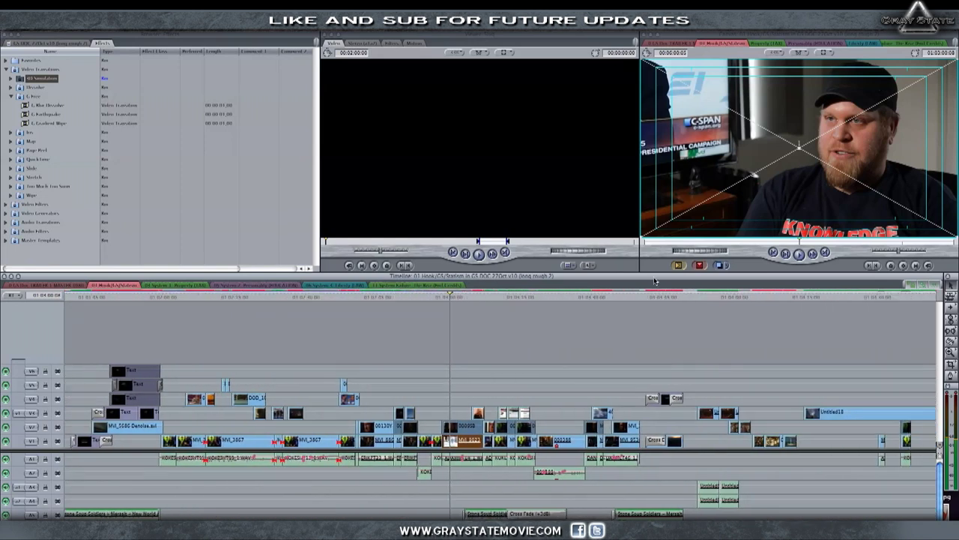
pyautogui.click(632, 297)
# Play the Hook sequence to the SYSTEM 1: PROPERTY title, then switch to the System 1: Property sequence
pyautogui.press('space')
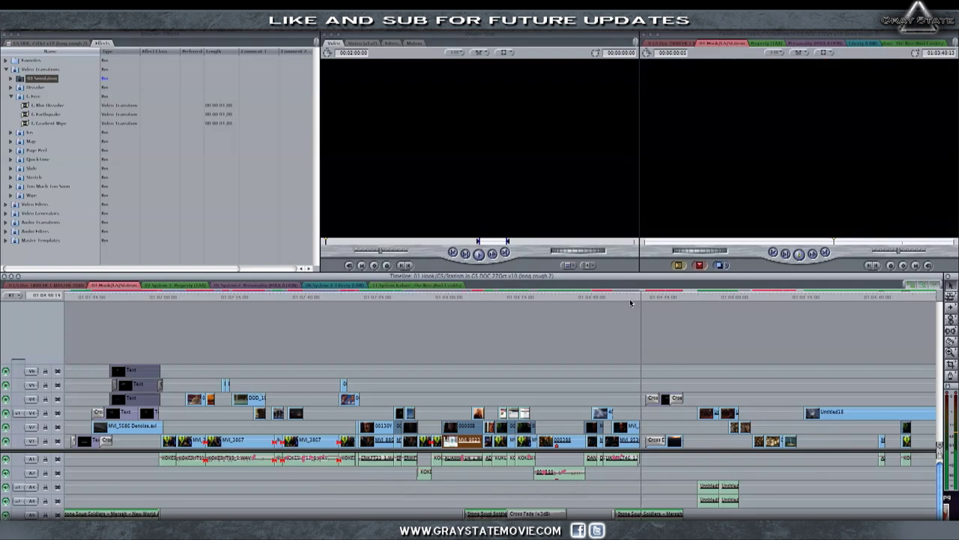
pyautogui.press('space')
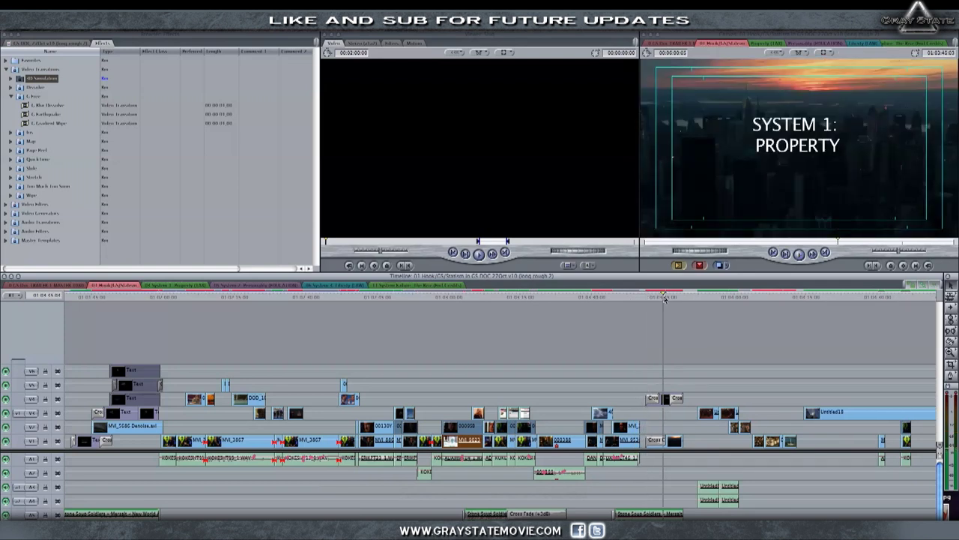
pyautogui.moveTo(663, 299); pyautogui.dragTo(673, 299)
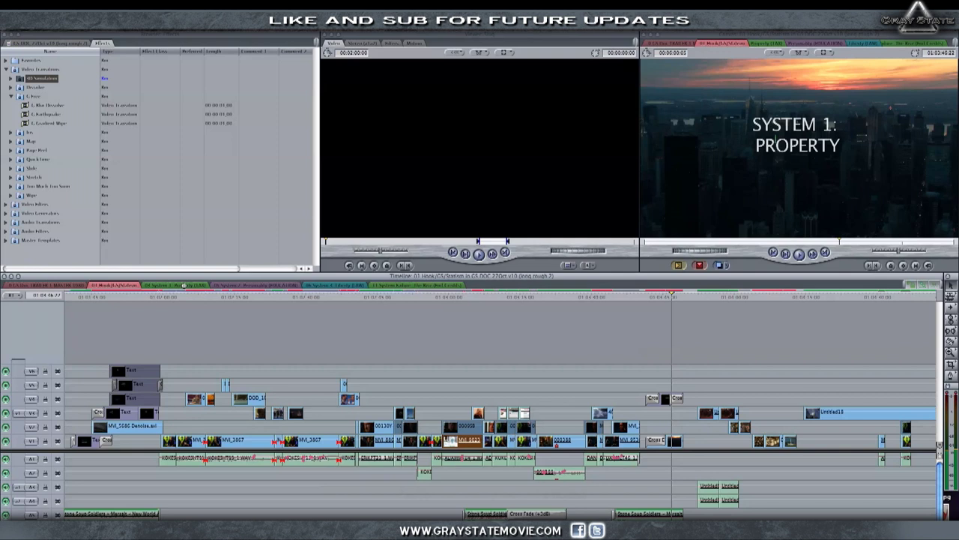
pyautogui.click(184, 285)
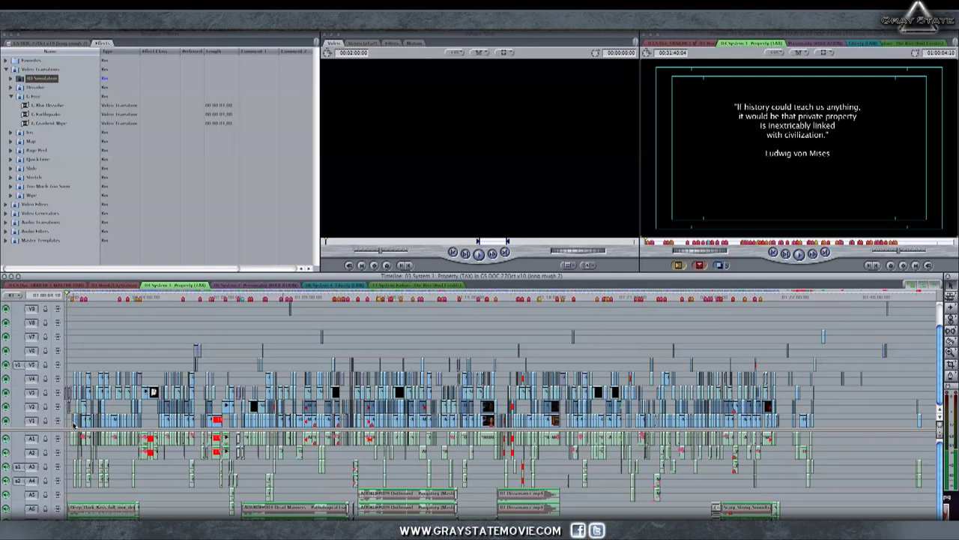
# Zoom into System 1 and scrub until the older interviewee's name title is fully shown
pyautogui.hotkey('ctrl', '=')
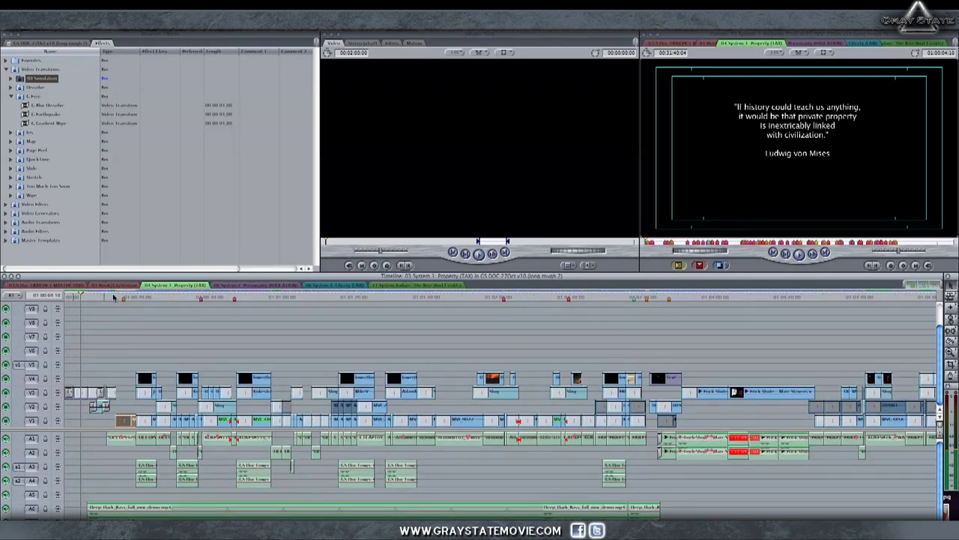
pyautogui.moveTo(114, 297); pyautogui.dragTo(144, 299)
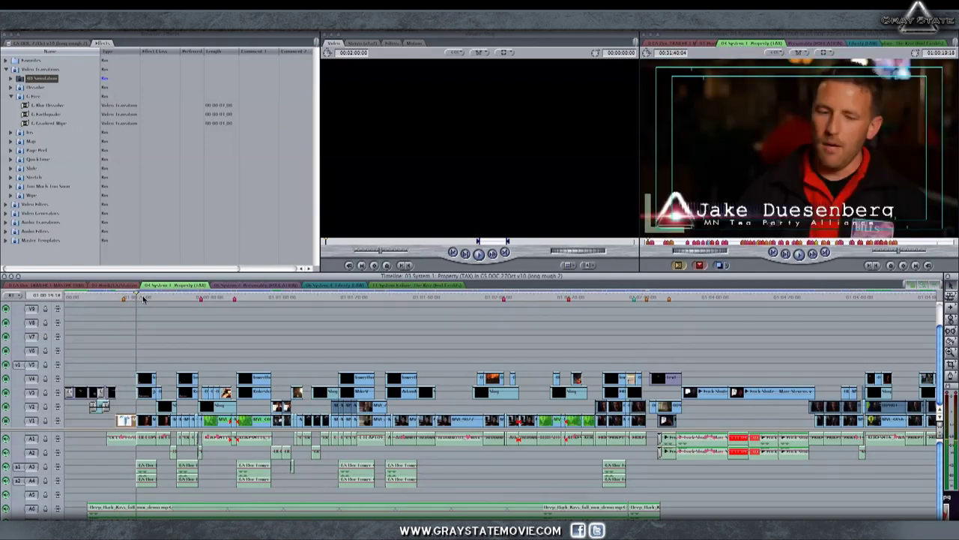
pyautogui.moveTo(144, 299); pyautogui.dragTo(387, 325)
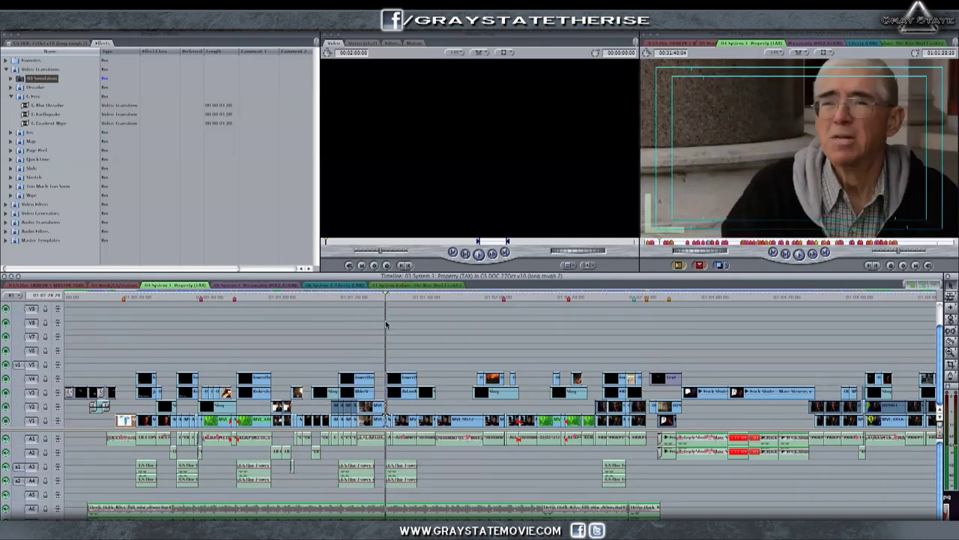
pyautogui.click(343, 299)
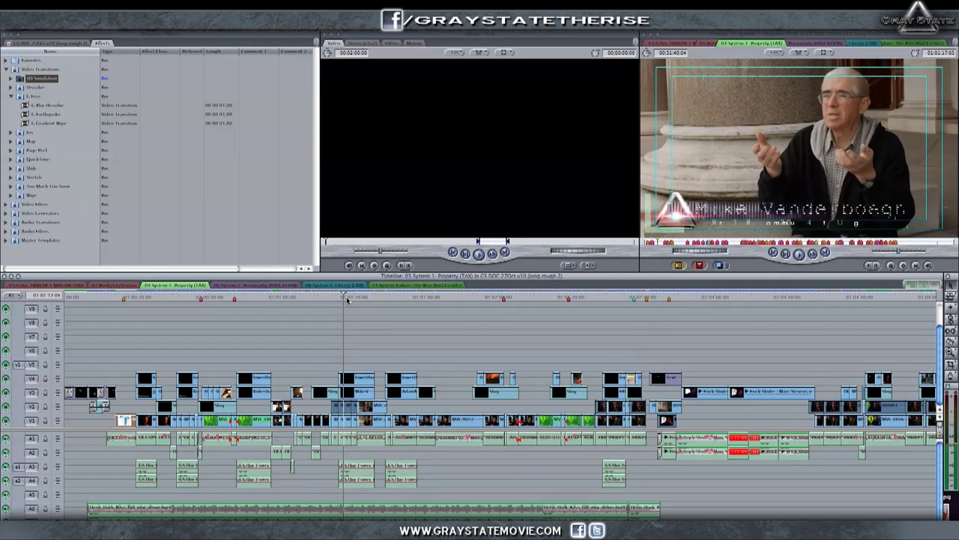
pyautogui.click(345, 299)
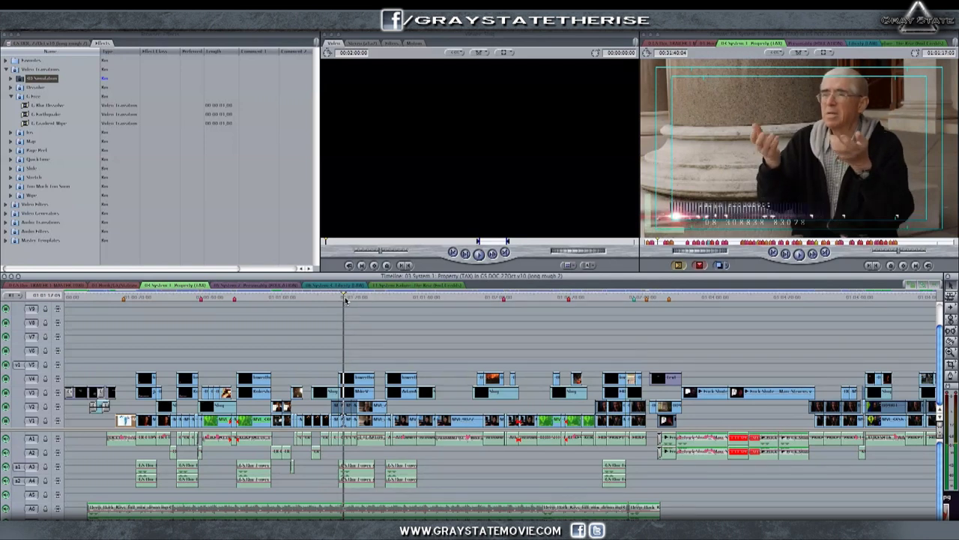
pyautogui.moveTo(346, 300); pyautogui.dragTo(352, 300)
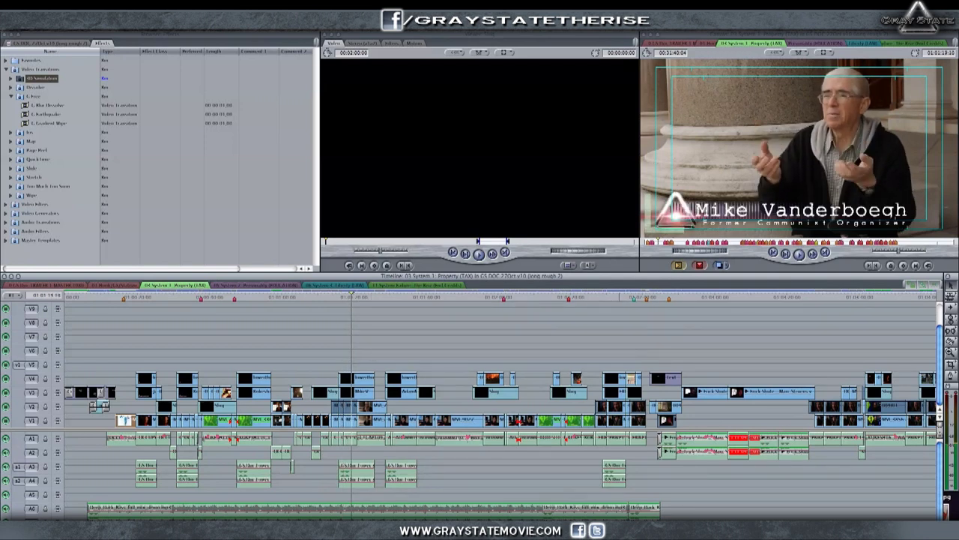
# Zoom out, park the playhead on the aerial landscape shot, and select the V3 clip
pyautogui.click(451, 351)
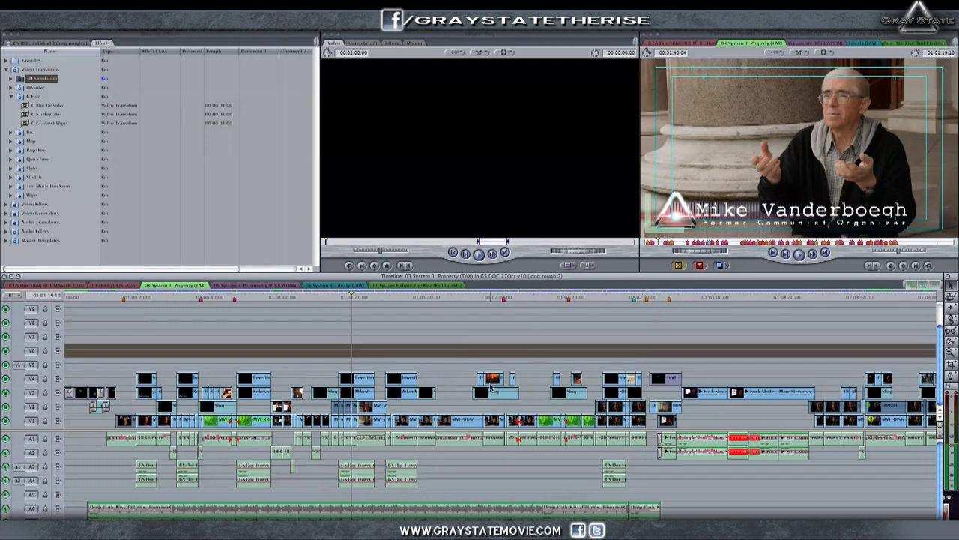
pyautogui.hscroll(2, 420, 360)
pyautogui.hscroll(2, 421, 361)
pyautogui.hscroll(3, 420, 361)
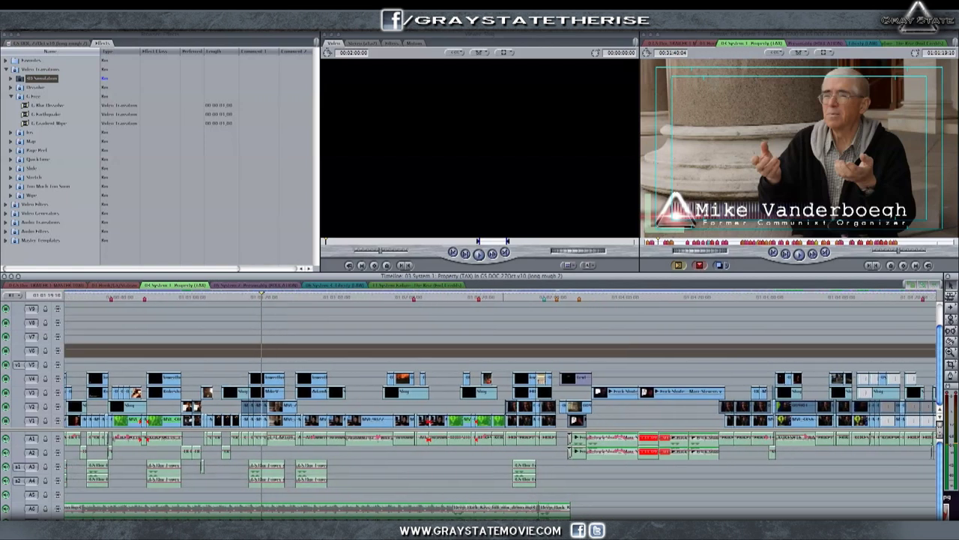
pyautogui.hscroll(2, 421, 360)
pyautogui.hotkey('ctrl', '-')
pyautogui.hotkey('ctrl', '-')
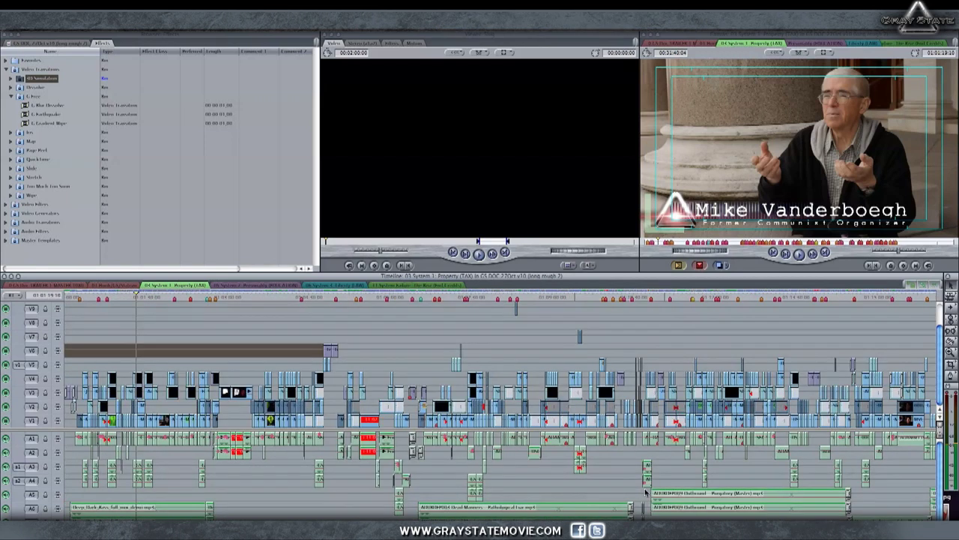
pyautogui.hotkey('ctrl', '-')
pyautogui.moveTo(374, 303); pyautogui.dragTo(389, 298)
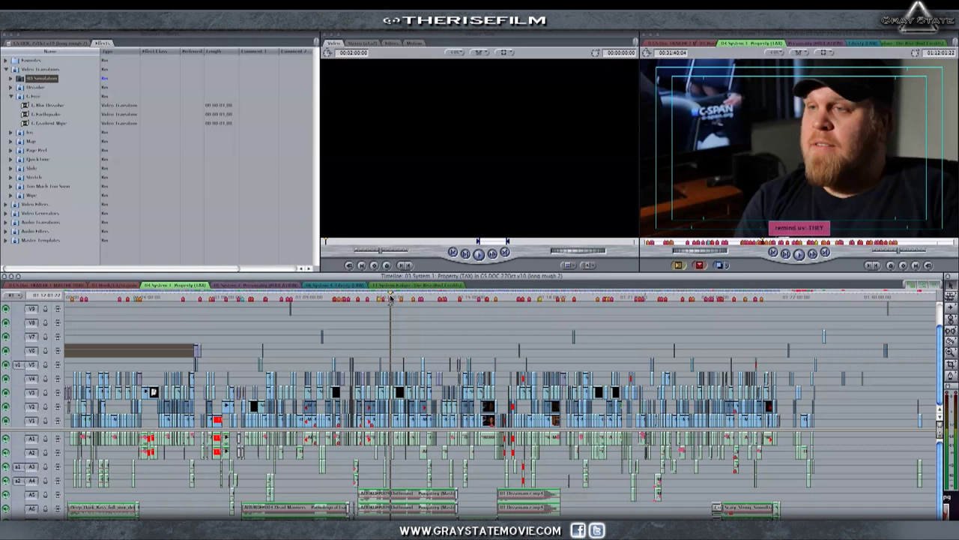
pyautogui.moveTo(390, 299); pyautogui.dragTo(391, 298)
pyautogui.click(380, 299)
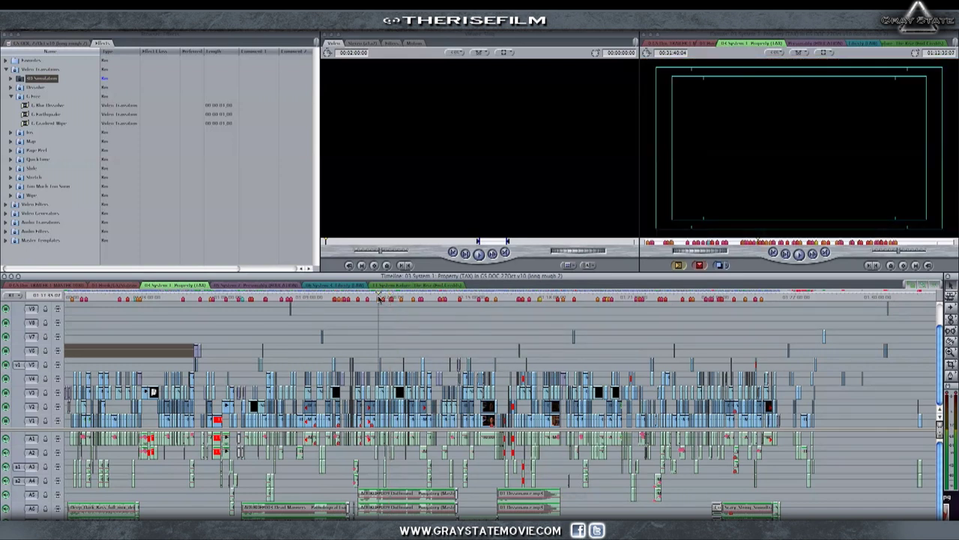
pyautogui.click(384, 397)
# Play the interview in front of bookshelves briefly from its start
pyautogui.scroll(5, 375, 396)
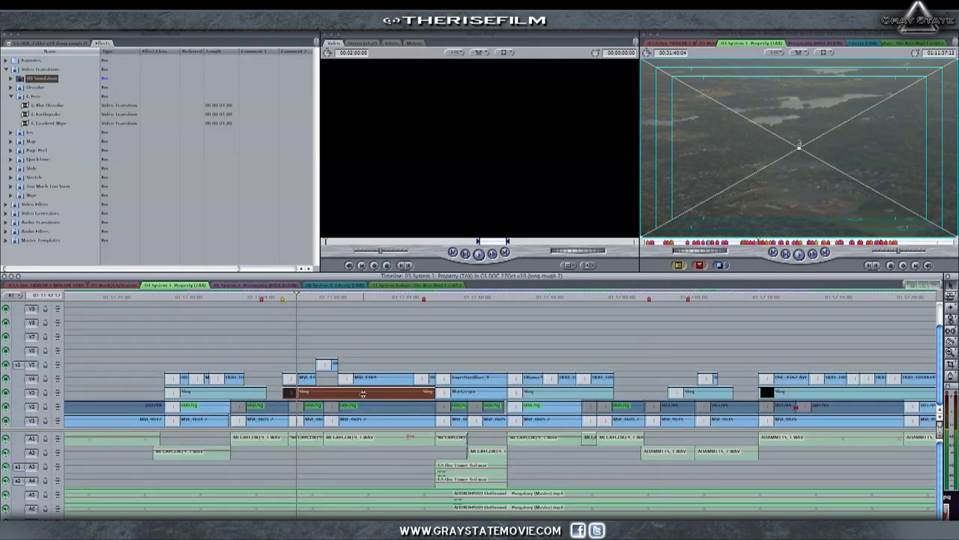
pyautogui.click(469, 298)
pyautogui.moveTo(469, 298); pyautogui.dragTo(465, 299)
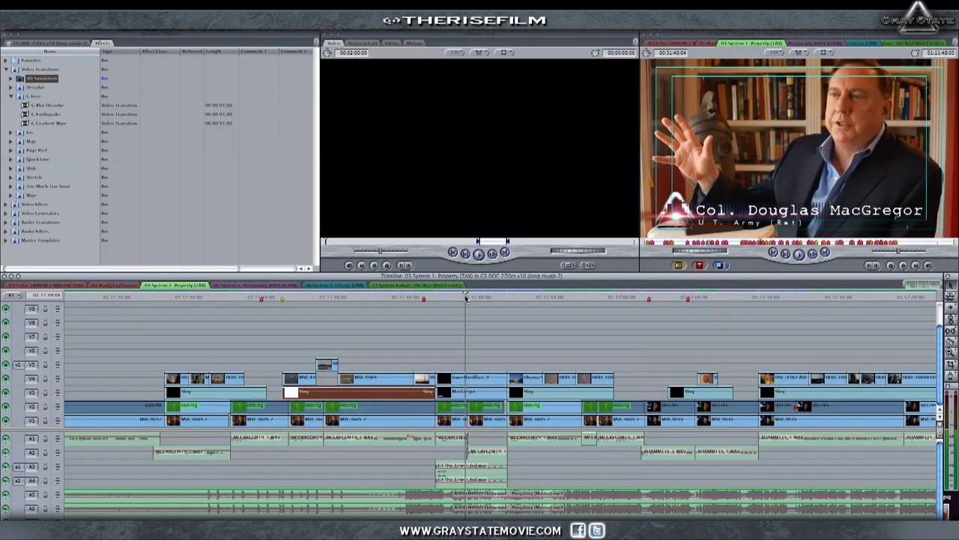
pyautogui.press('space')
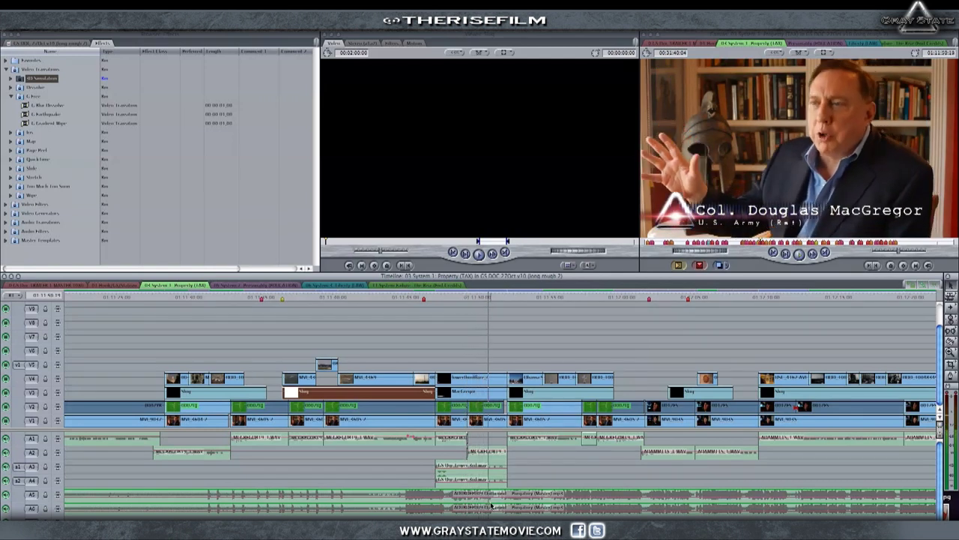
pyautogui.press('space')
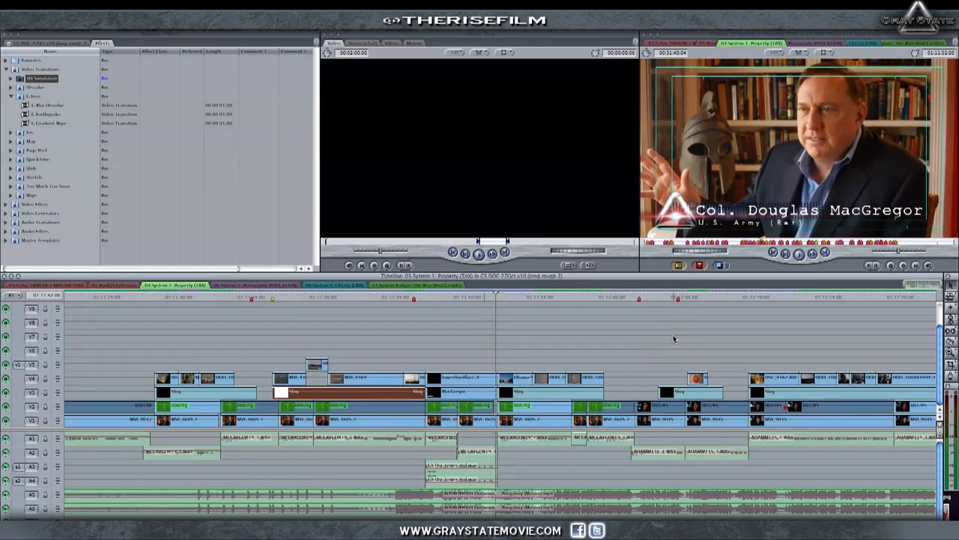
# Zoom out and scrub to the Ray McGovern interview with his name title
pyautogui.hotkey('ctrl', '-')
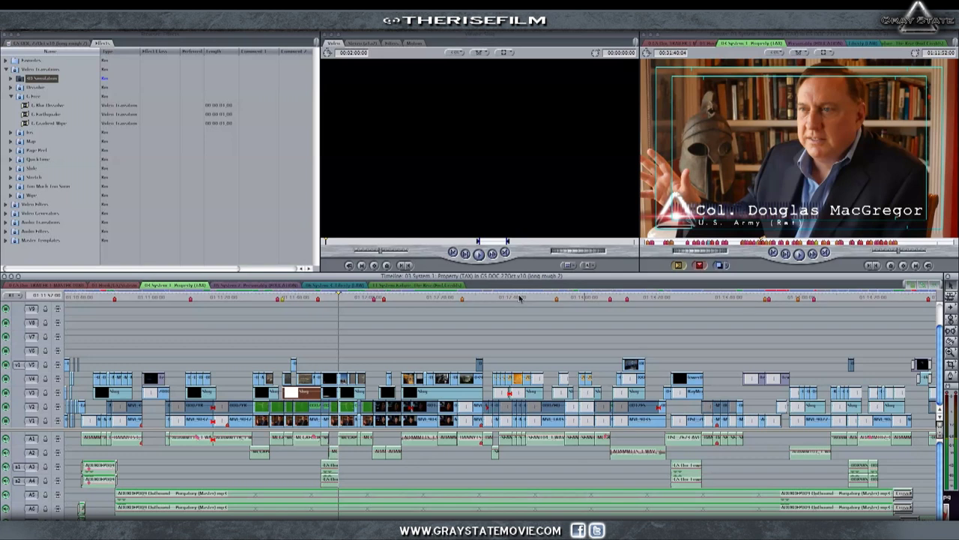
pyautogui.moveTo(519, 297); pyautogui.dragTo(524, 298)
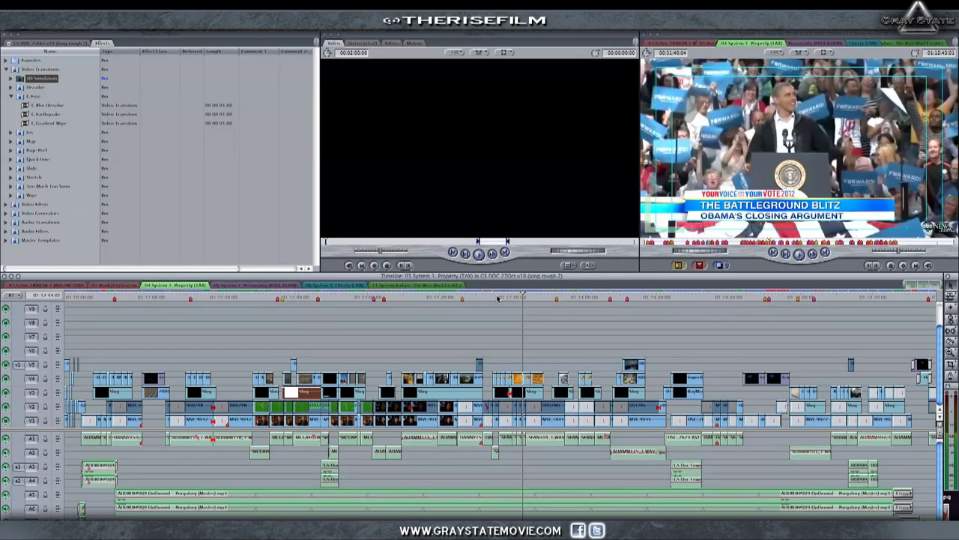
pyautogui.moveTo(497, 299); pyautogui.dragTo(492, 299)
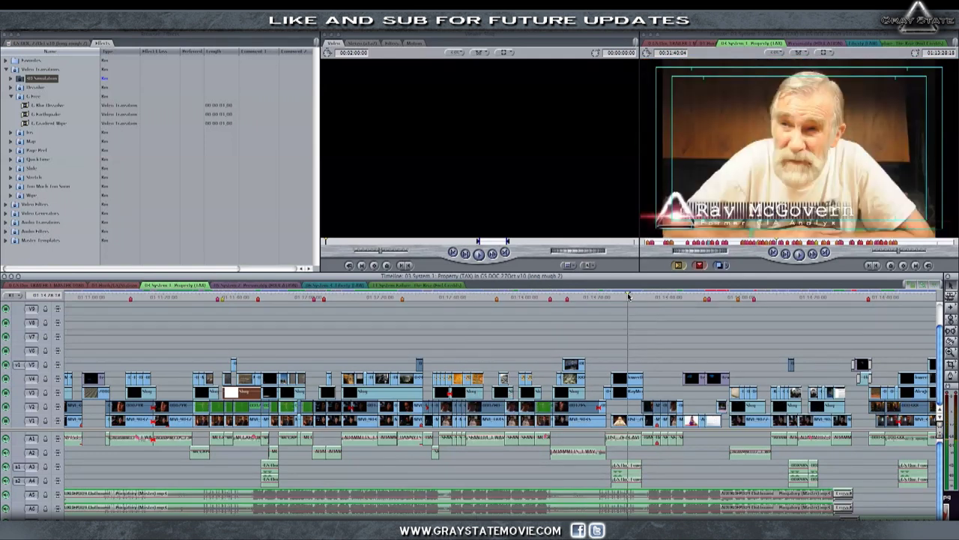
pyautogui.press('super+minus')
pyautogui.press('super+minus')
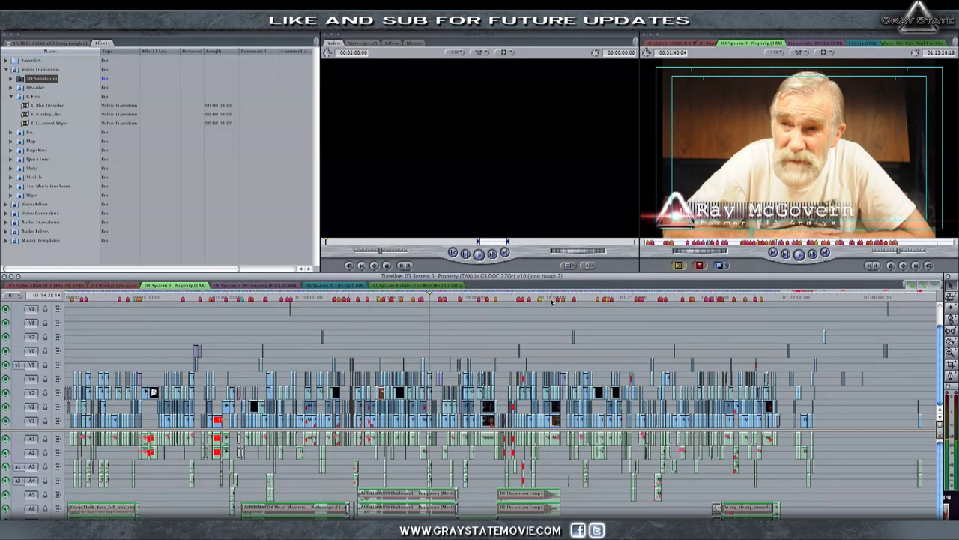
# Scrub to the library interview shot, zoom in, then open the System 2: Personality sequence
pyautogui.moveTo(552, 301); pyautogui.dragTo(569, 302)
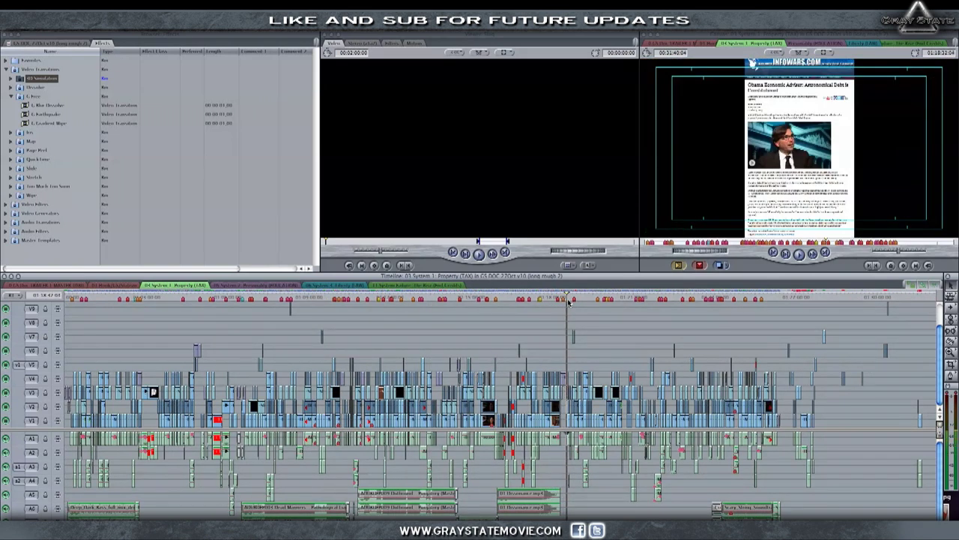
pyautogui.moveTo(569, 302); pyautogui.dragTo(577, 303)
pyautogui.press('super+equal')
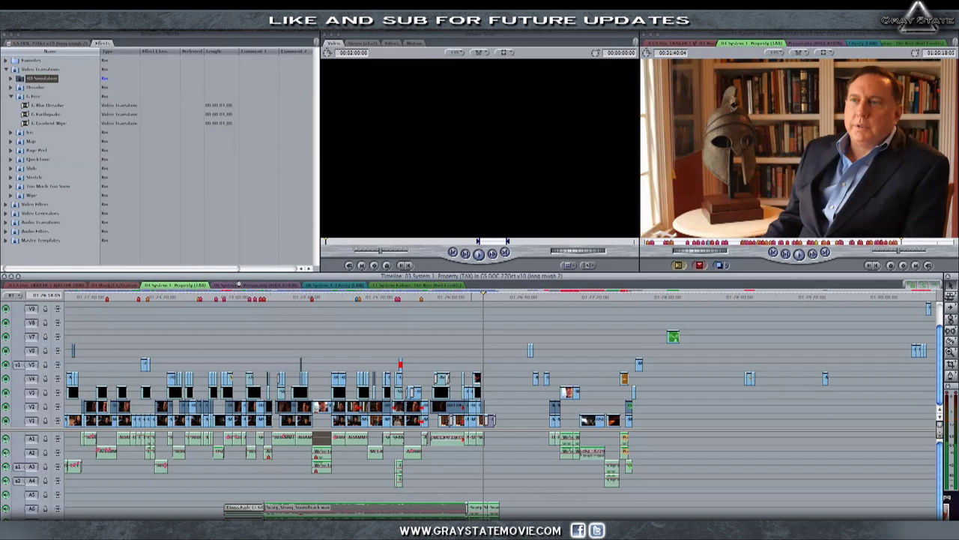
pyautogui.click(239, 285)
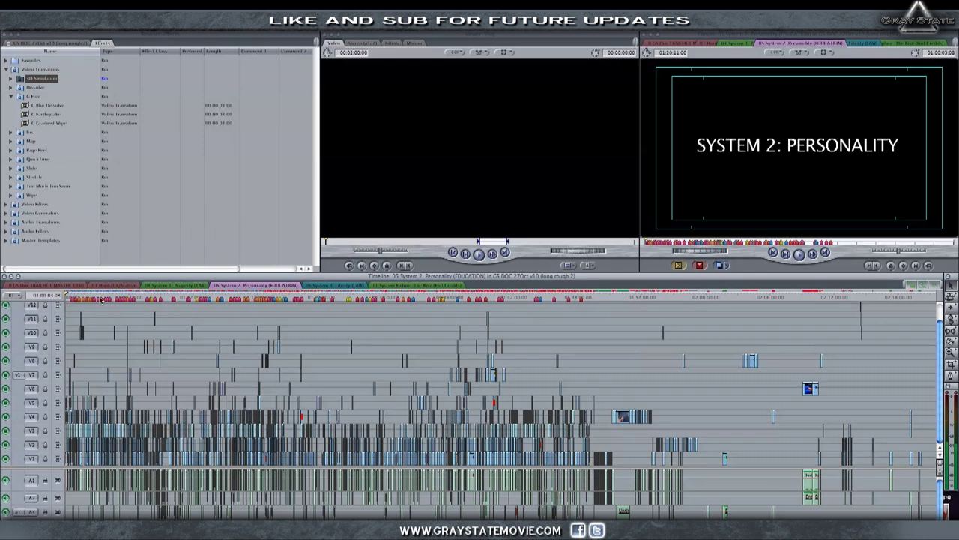
# Scrub System 2's news shots, play from the White House closure article, then zoom out
pyautogui.click(144, 298)
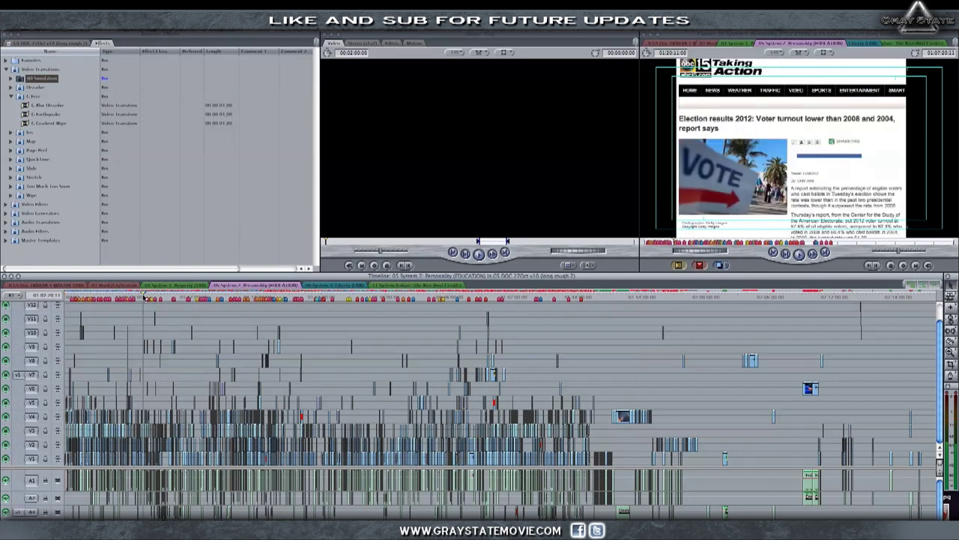
pyautogui.moveTo(145, 298); pyautogui.dragTo(156, 418)
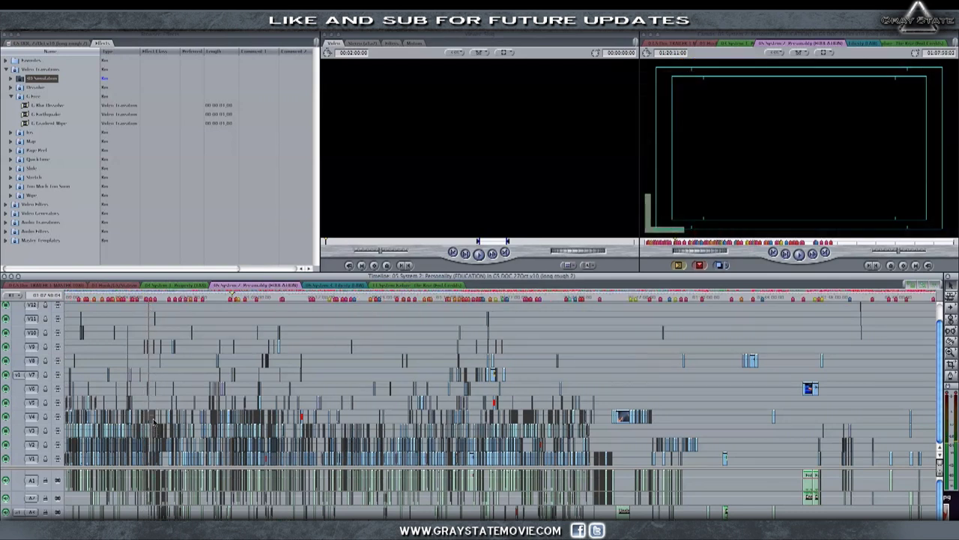
pyautogui.press('super+equal')
pyautogui.press('super+equal')
pyautogui.press('super+equal')
pyautogui.press('super+equal')
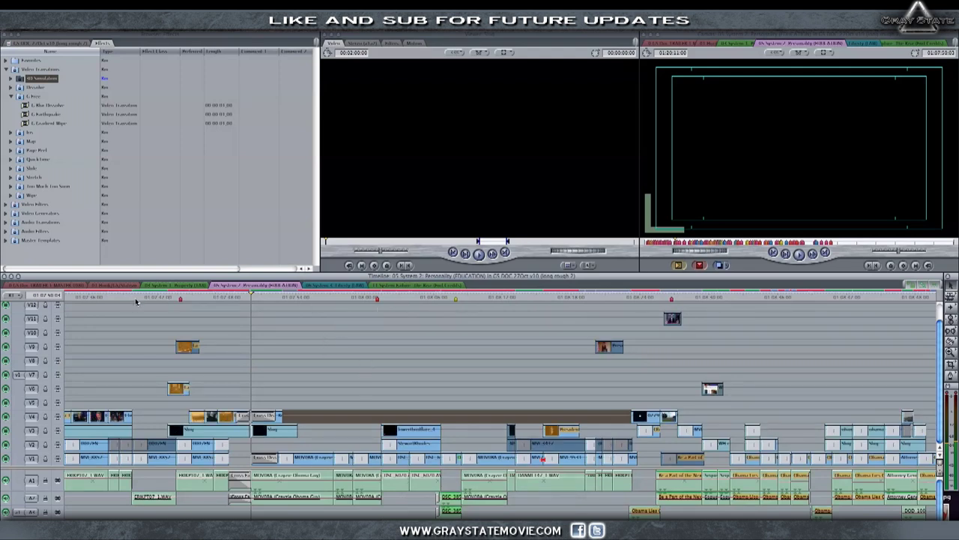
pyautogui.moveTo(138, 298); pyautogui.dragTo(149, 300)
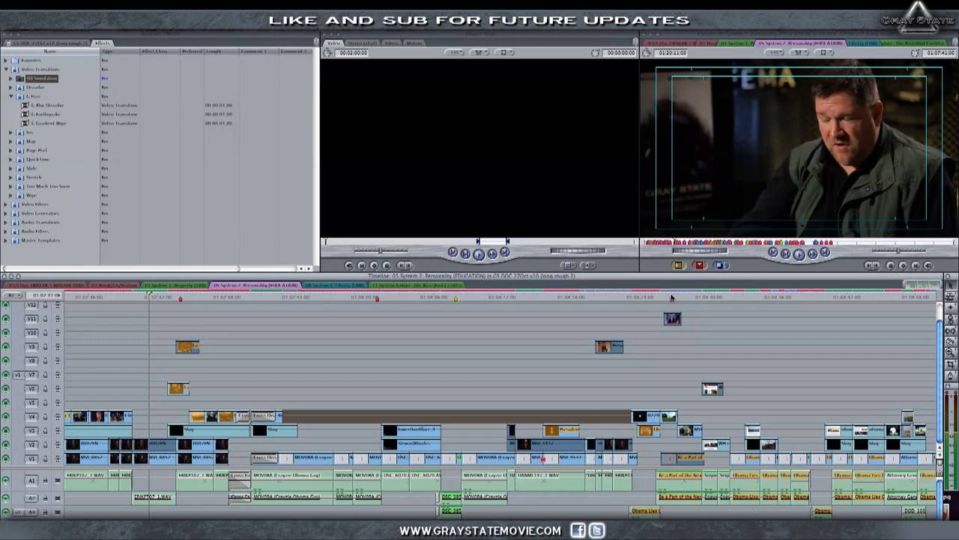
pyautogui.click(671, 299)
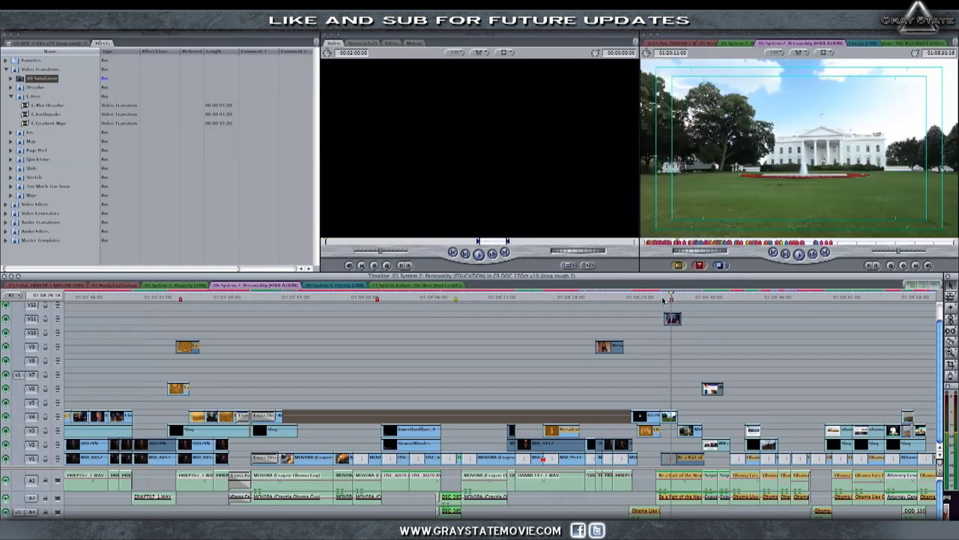
pyautogui.press('space')
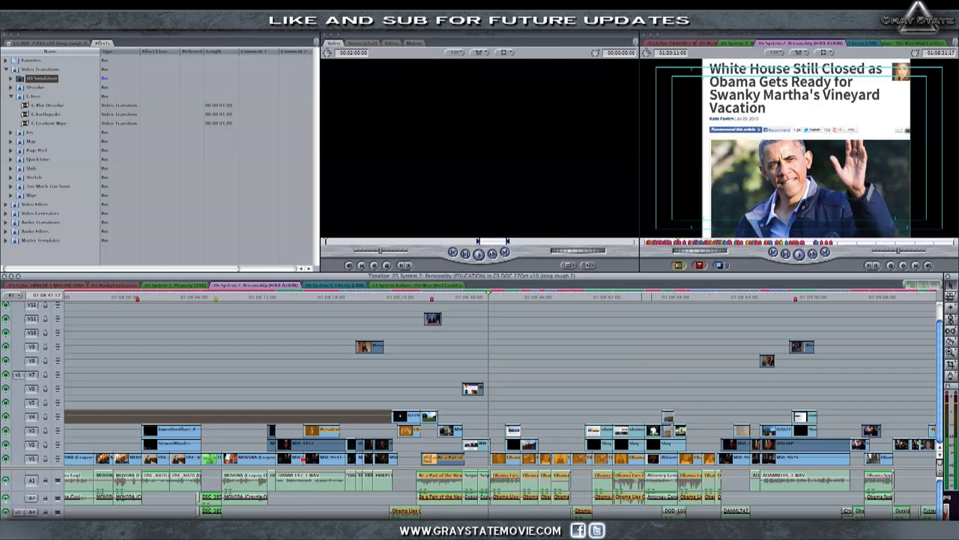
pyautogui.press('super+minus')
pyautogui.press('super+minus')
pyautogui.press('super+minus')
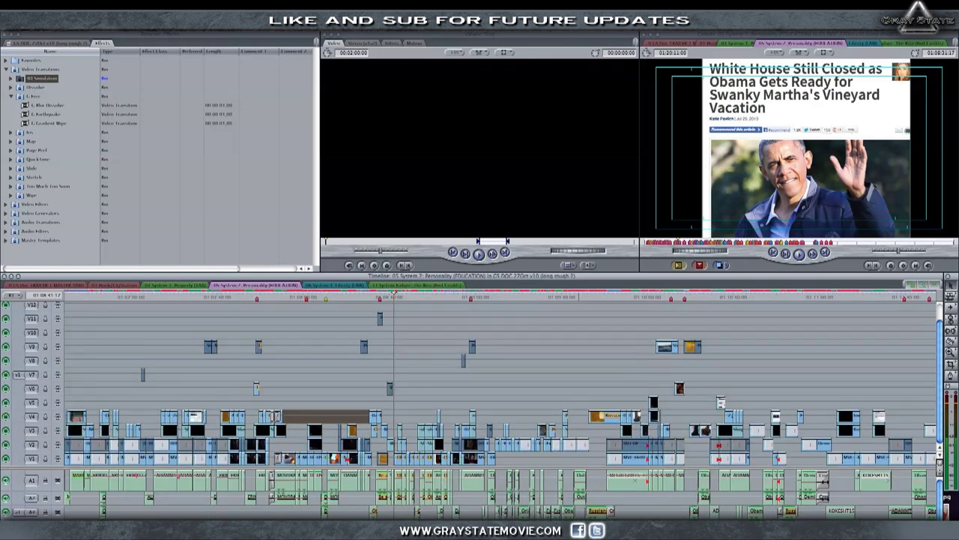
# Go to the cockpit shot, step back to the carrier shot, then jump to the blue-lit face
pyautogui.hscroll(5, 494, 405)
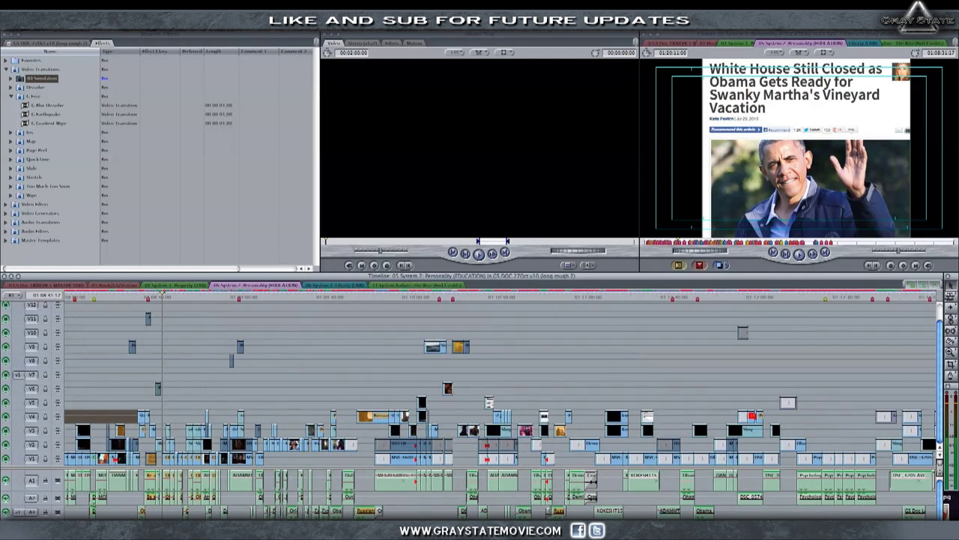
pyautogui.hscroll(3, 495, 405)
pyautogui.hscroll(5, 494, 405)
pyautogui.hscroll(5, 495, 405)
pyautogui.hscroll(2, 494, 405)
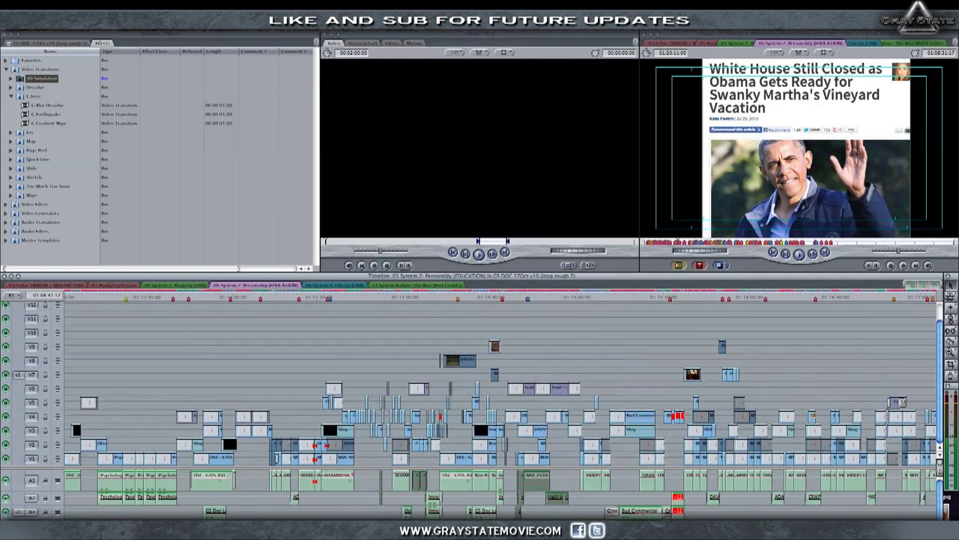
pyautogui.click(353, 298)
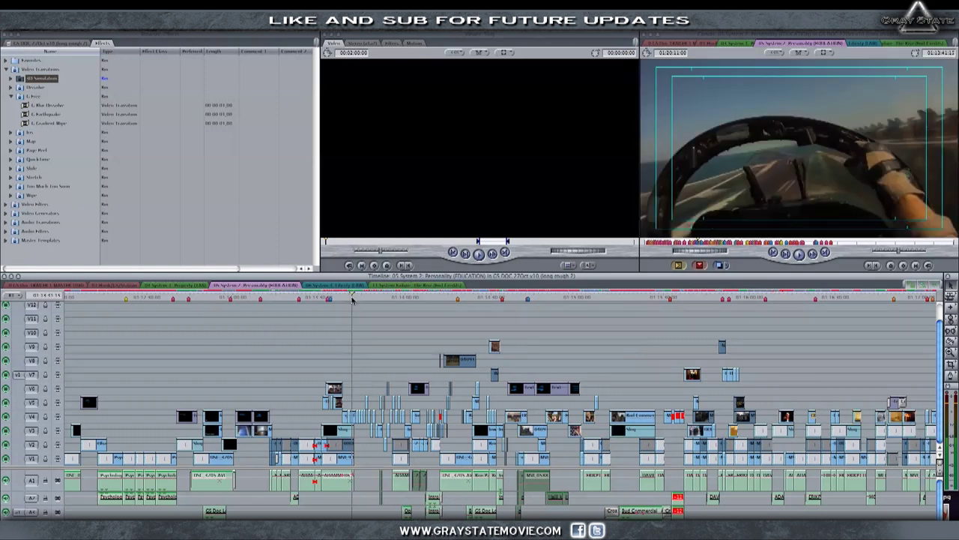
pyautogui.press('Up')
pyautogui.press('Up')
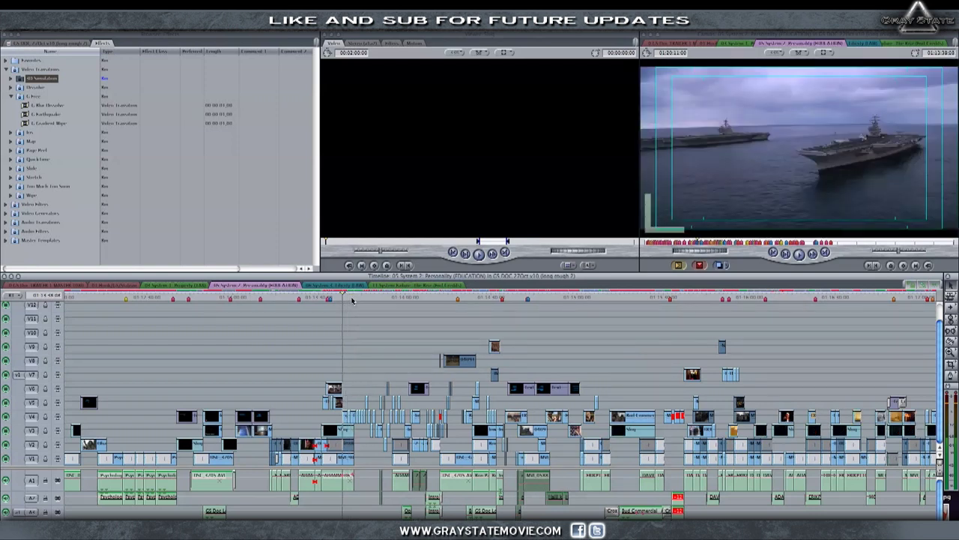
pyautogui.press('Up')
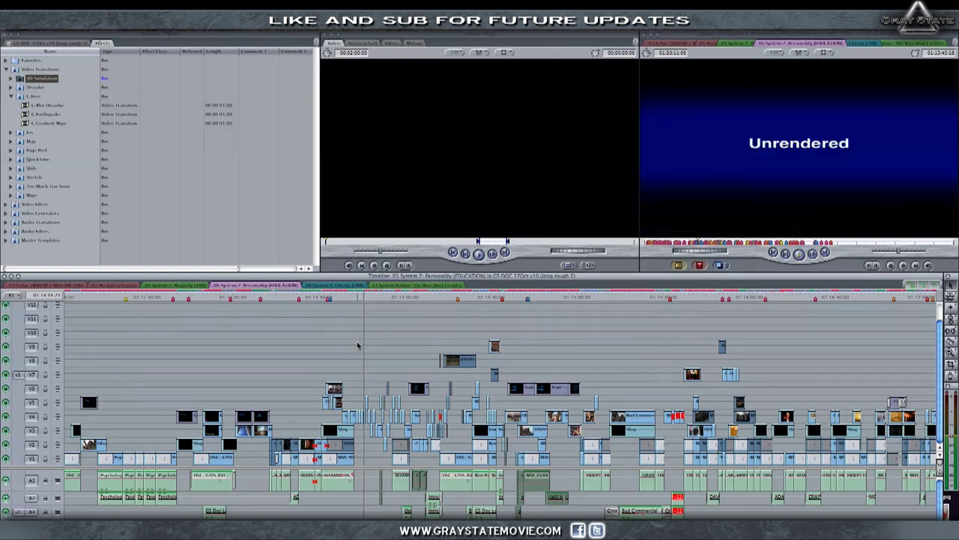
pyautogui.click(439, 298)
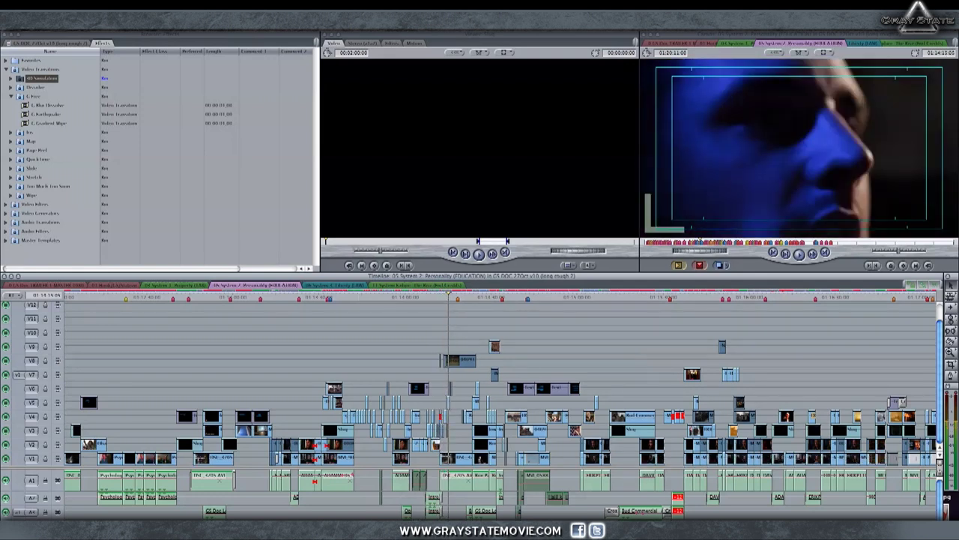
# Scroll the System 2: Personality timeline right through its later sections
pyautogui.hscroll(5, 500, 405)
pyautogui.hscroll(5, 500, 405)
pyautogui.hscroll(5, 501, 405)
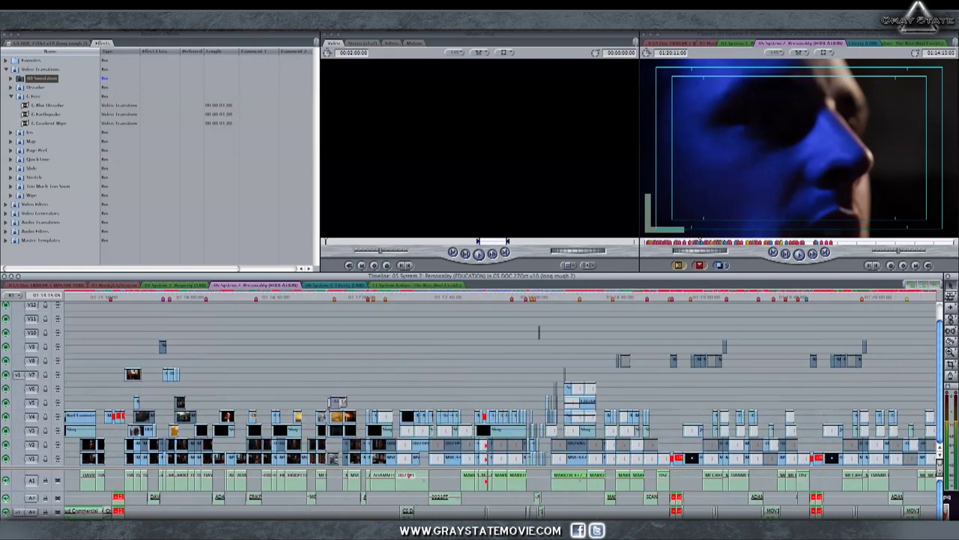
pyautogui.hscroll(5, 500, 405)
pyautogui.hscroll(5, 500, 405)
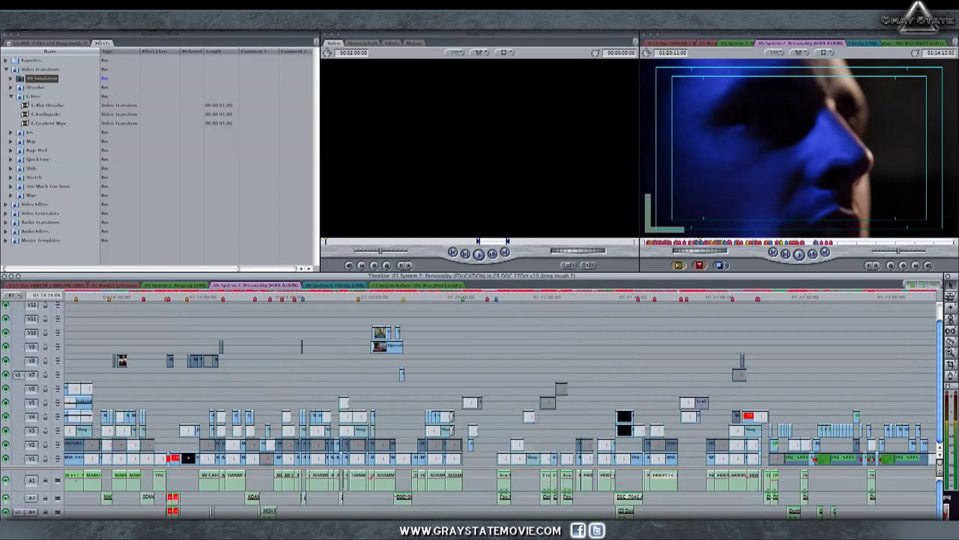
pyautogui.hscroll(4, 501, 405)
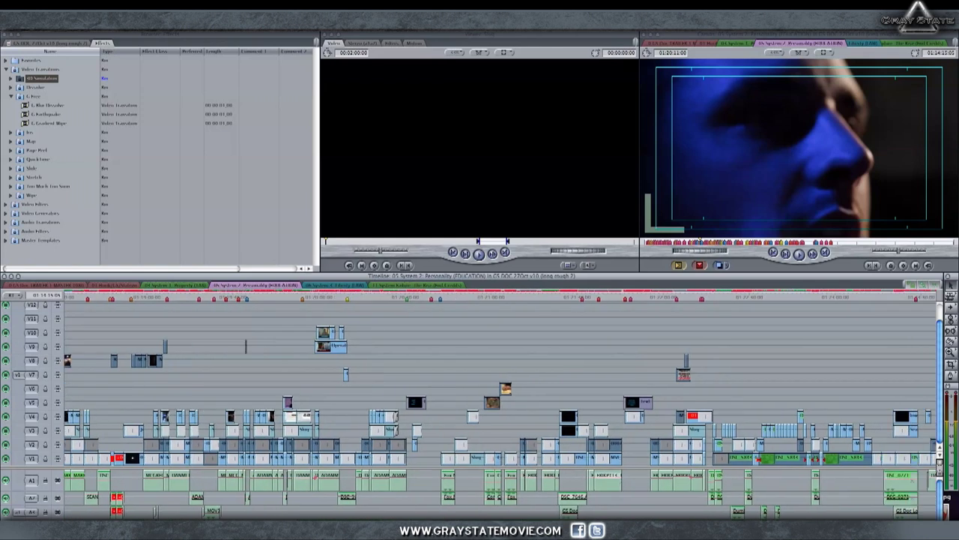
pyautogui.hscroll(4, 501, 404)
pyautogui.hscroll(4, 501, 405)
pyautogui.hscroll(4, 501, 405)
pyautogui.hscroll(4, 501, 404)
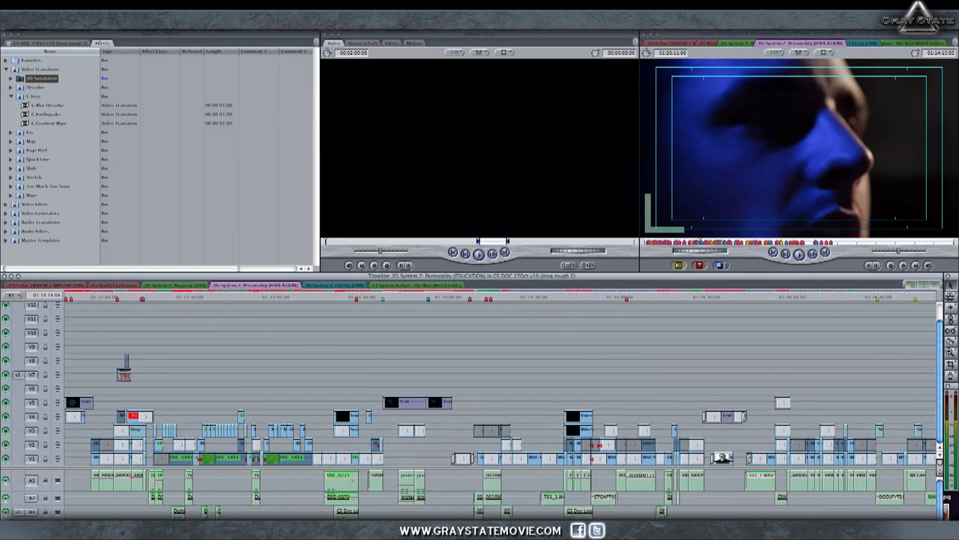
pyautogui.hscroll(4, 501, 405)
pyautogui.hscroll(4, 501, 405)
pyautogui.hscroll(4, 500, 405)
pyautogui.hscroll(4, 501, 405)
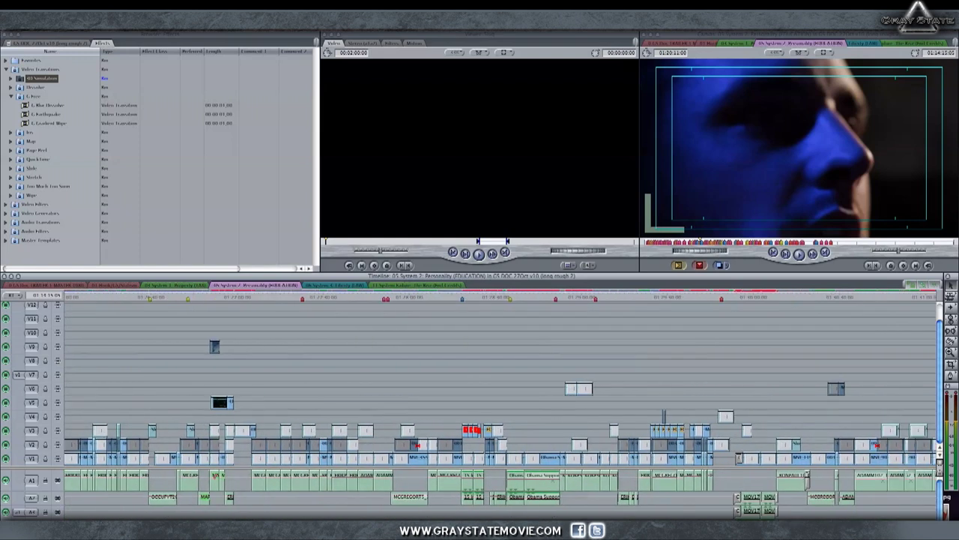
pyautogui.hscroll(4, 501, 405)
pyautogui.hscroll(3, 501, 405)
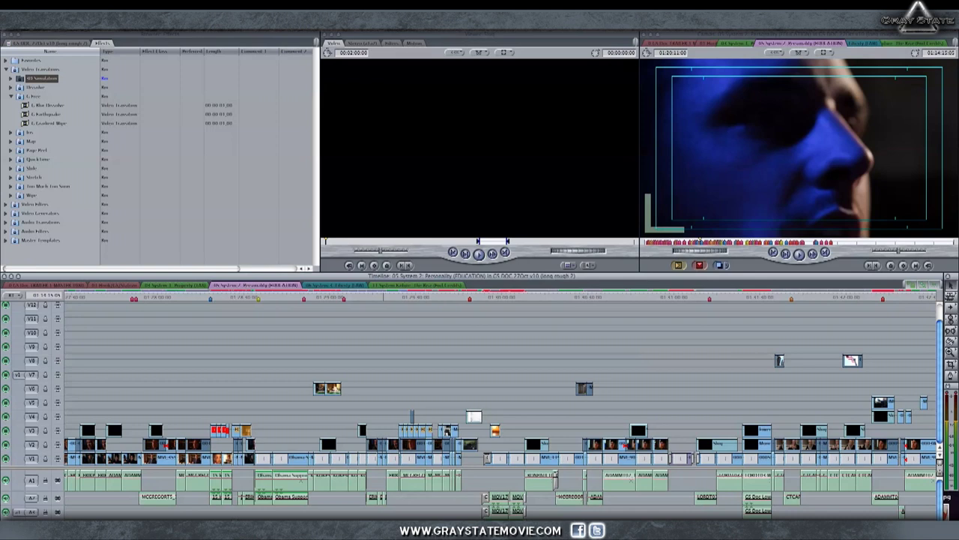
pyautogui.hscroll(4, 501, 405)
pyautogui.hscroll(4, 501, 405)
pyautogui.hscroll(4, 501, 404)
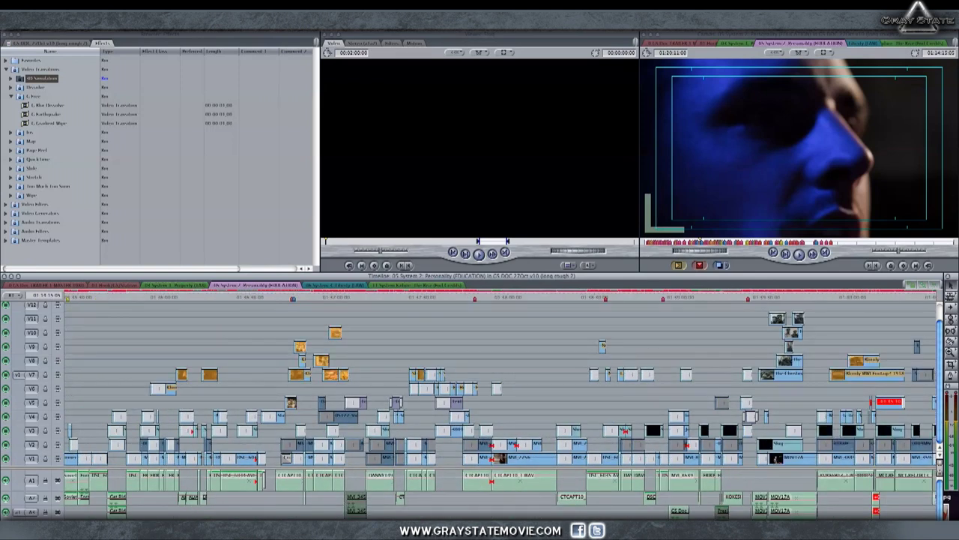
# Play a few seconds of the interview with the older man
pyautogui.click(502, 298)
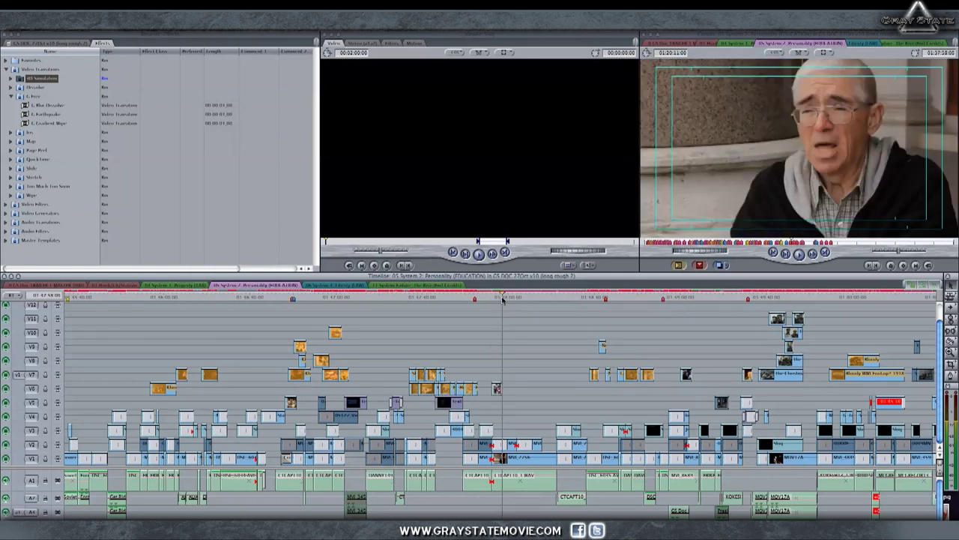
pyautogui.press('space')
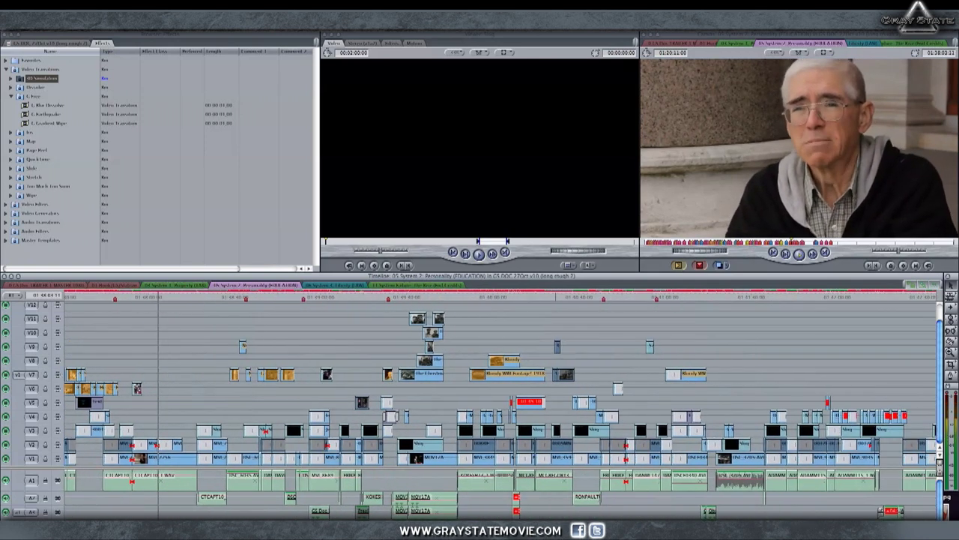
pyautogui.press('space')
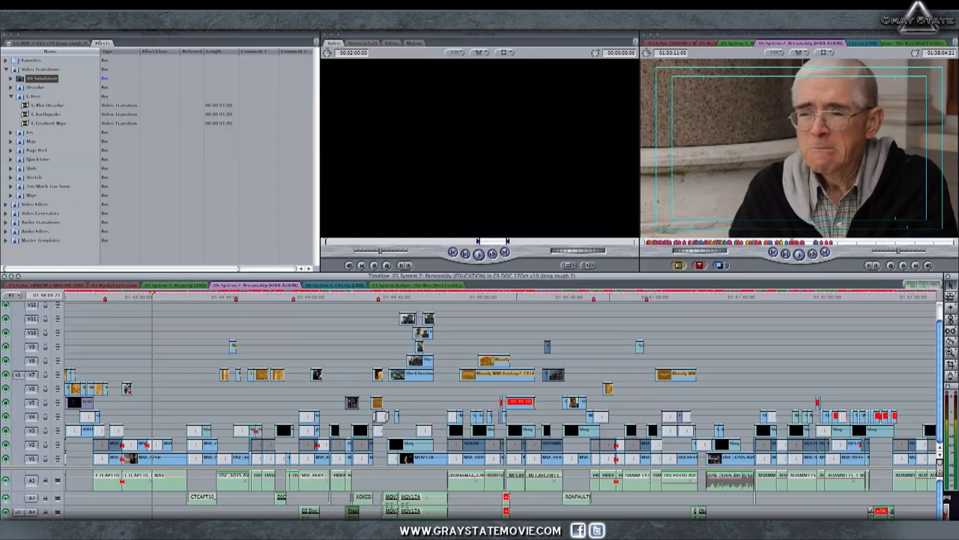
# Scroll the System 2 timeline to its end, toward the System 3: Liberty sequence
pyautogui.hscroll(5, 500, 405)
pyautogui.hscroll(5, 500, 405)
pyautogui.hscroll(5, 500, 405)
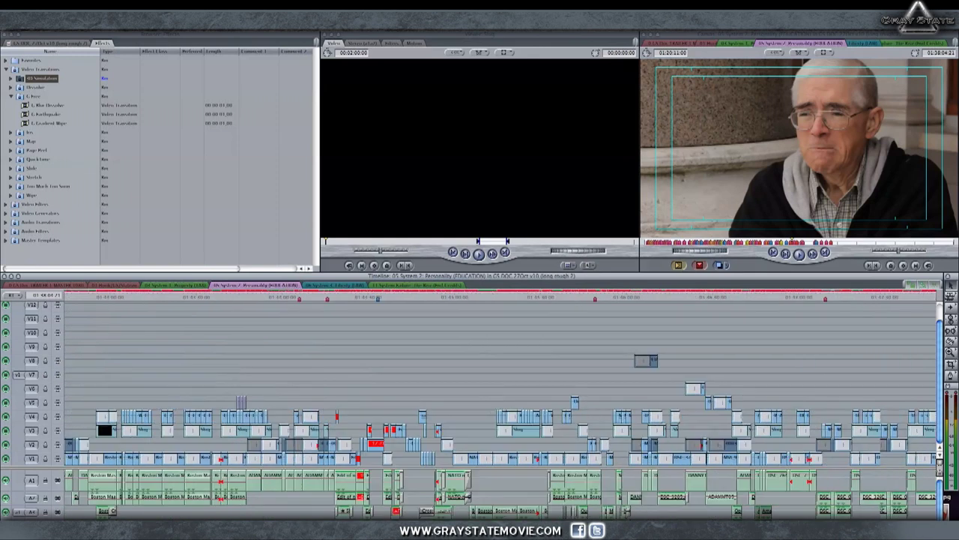
pyautogui.hscroll(5, 500, 405)
pyautogui.hscroll(3, 500, 404)
pyautogui.hscroll(3, 500, 404)
pyautogui.hscroll(3, 500, 405)
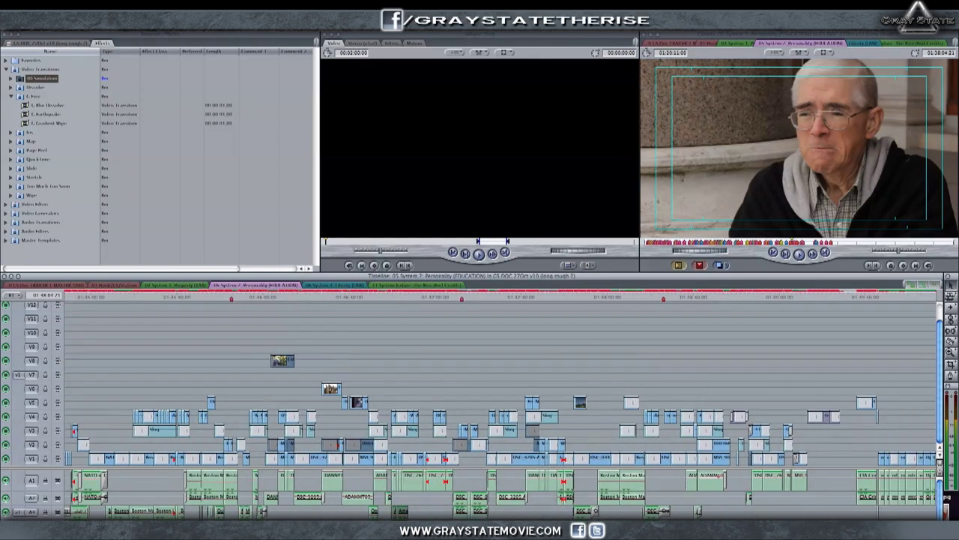
pyautogui.hscroll(3, 500, 405)
pyautogui.hscroll(2, 500, 404)
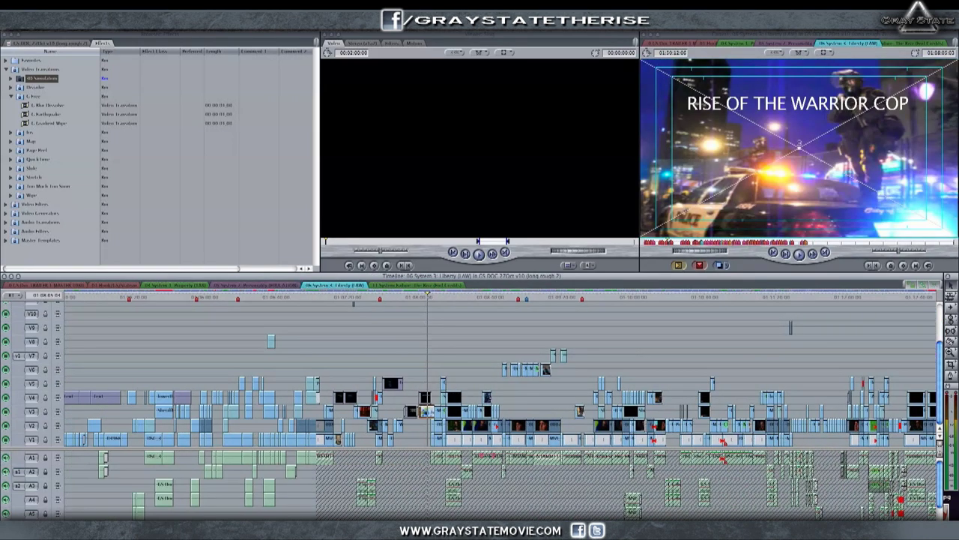
# Play System 3: Liberty from its start, stopping on the Bernanke shot
pyautogui.hscroll(-5, 500, 404)
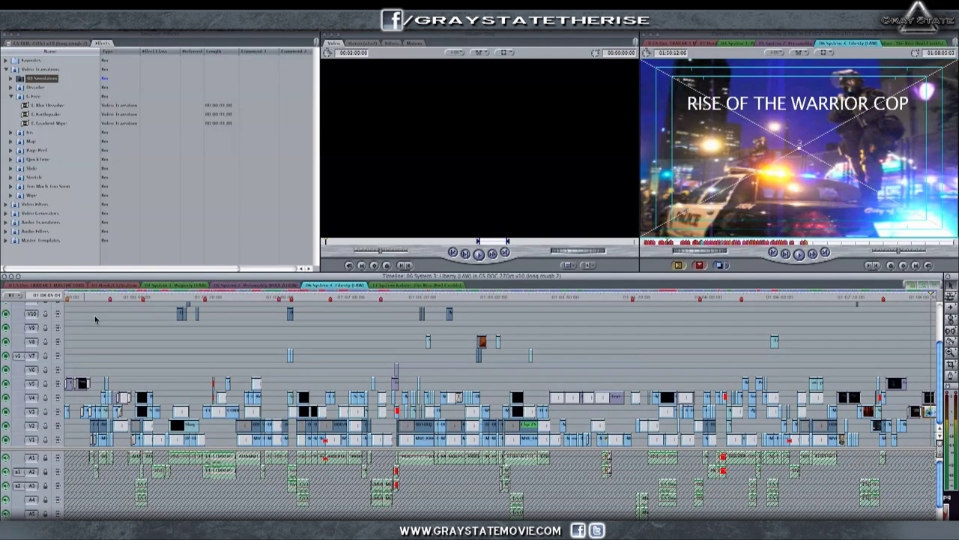
pyautogui.click(68, 297)
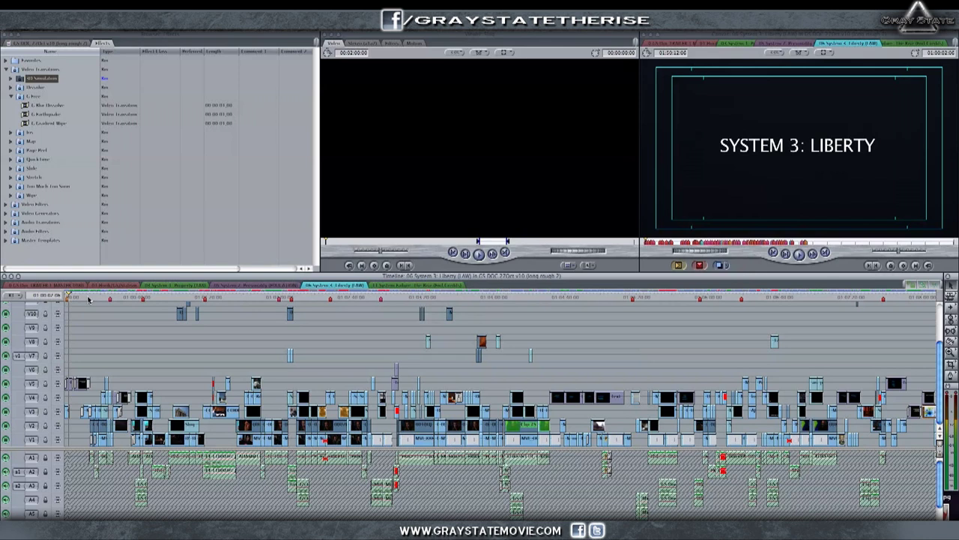
pyautogui.click(89, 297)
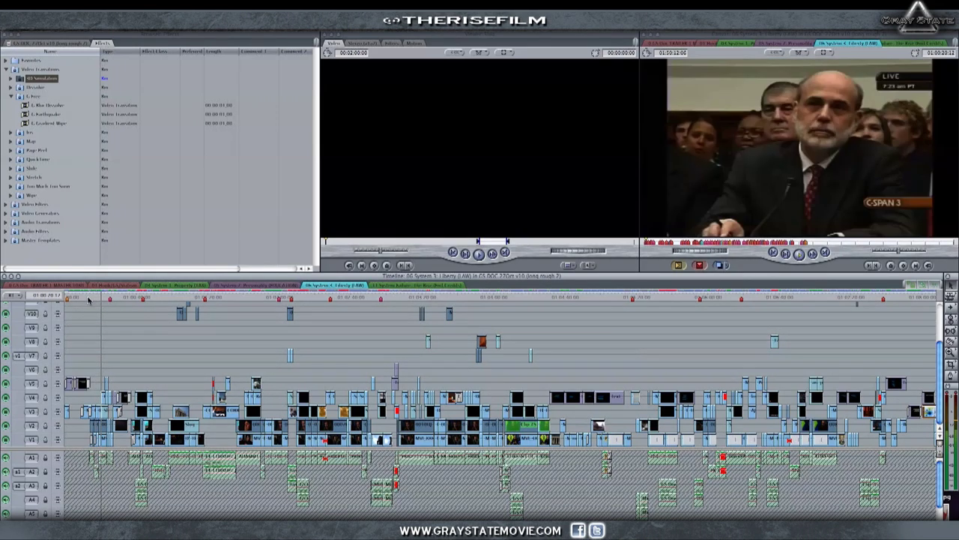
pyautogui.press('space')
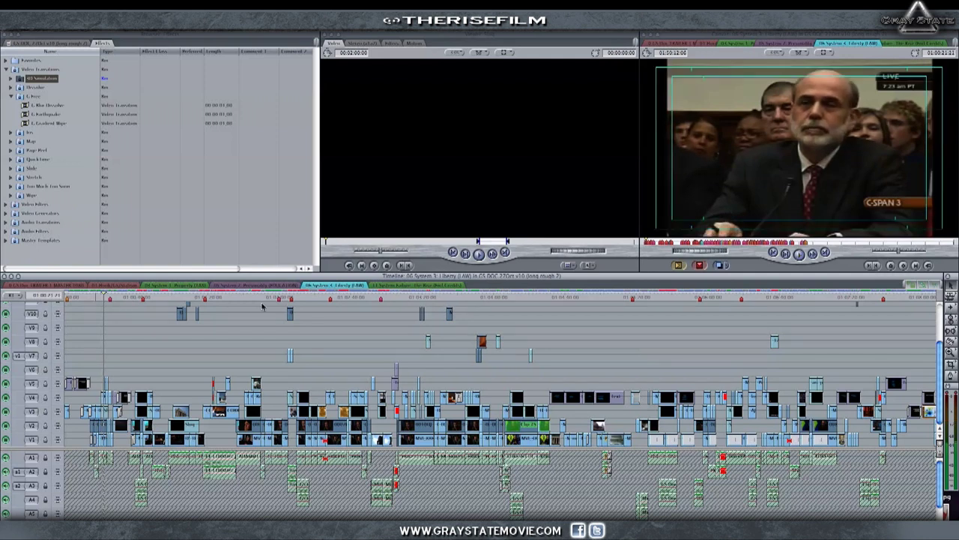
# Scrub further into the Liberty sequence and zoom the timeline out
pyautogui.moveTo(275, 299); pyautogui.dragTo(411, 303)
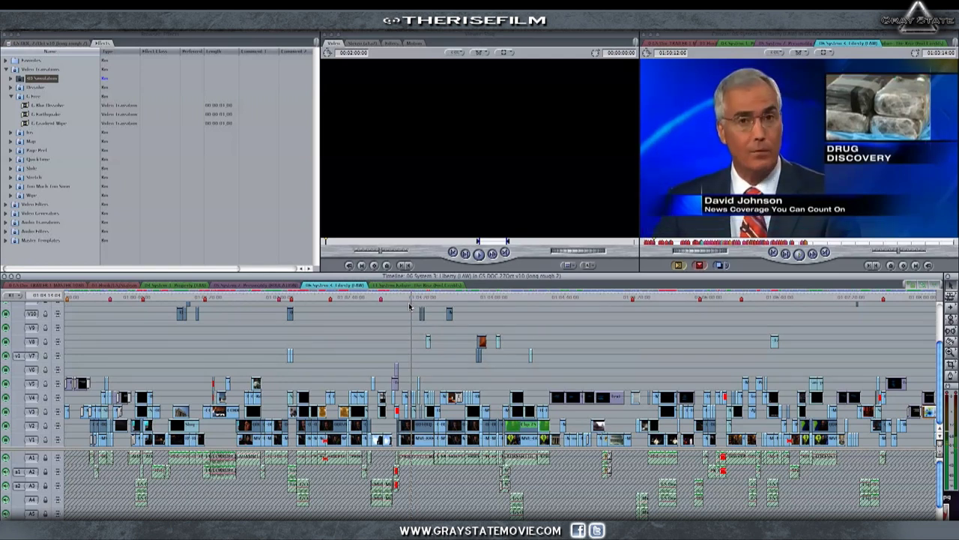
pyautogui.hscroll(1, 368, 442)
pyautogui.hscroll(5, 368, 442)
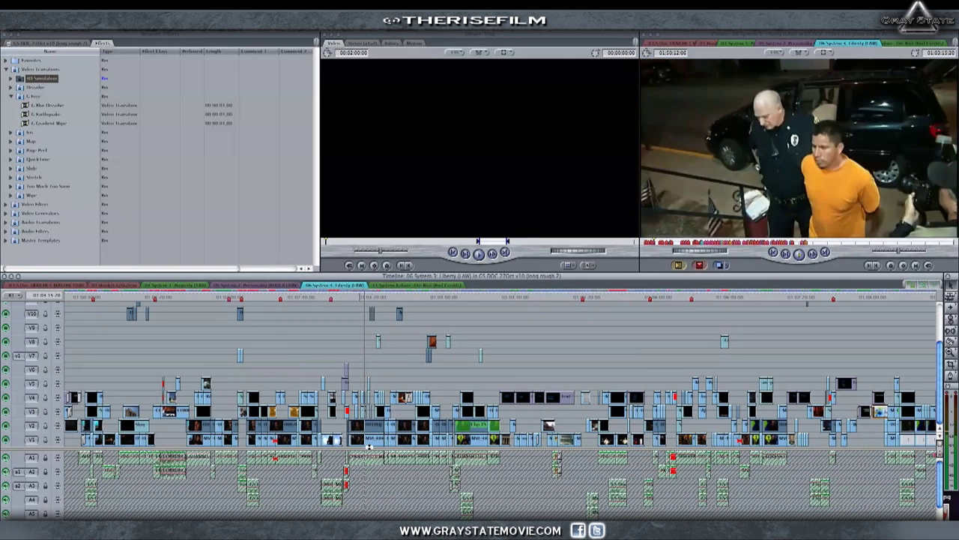
pyautogui.hscroll(5, 370, 444)
pyautogui.hscroll(5, 372, 447)
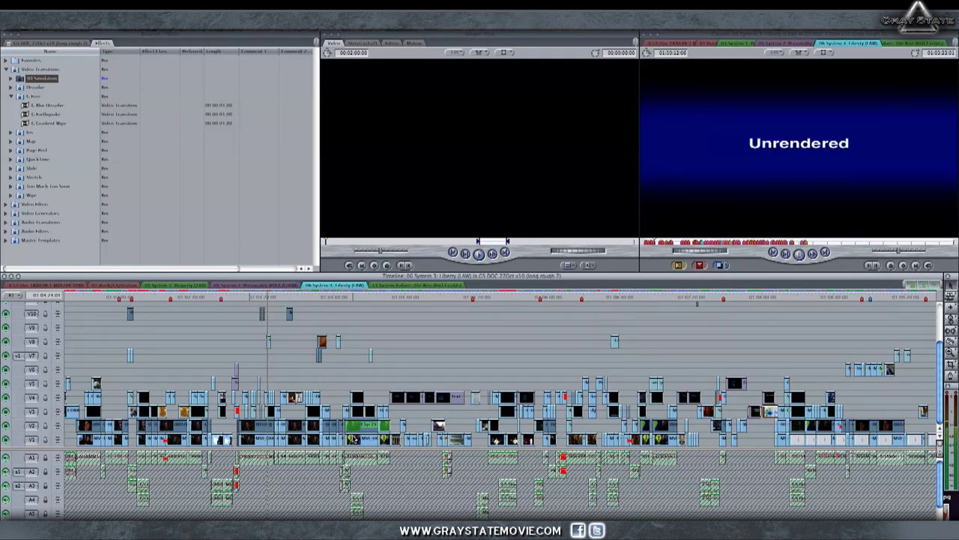
pyautogui.moveTo(362, 300); pyautogui.dragTo(366, 300)
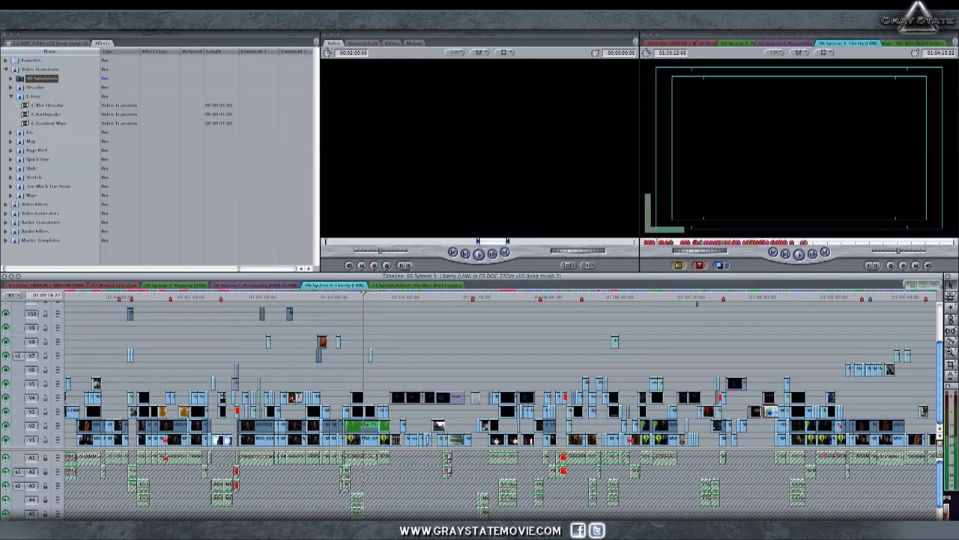
pyautogui.hotkey('ctrl', '-')
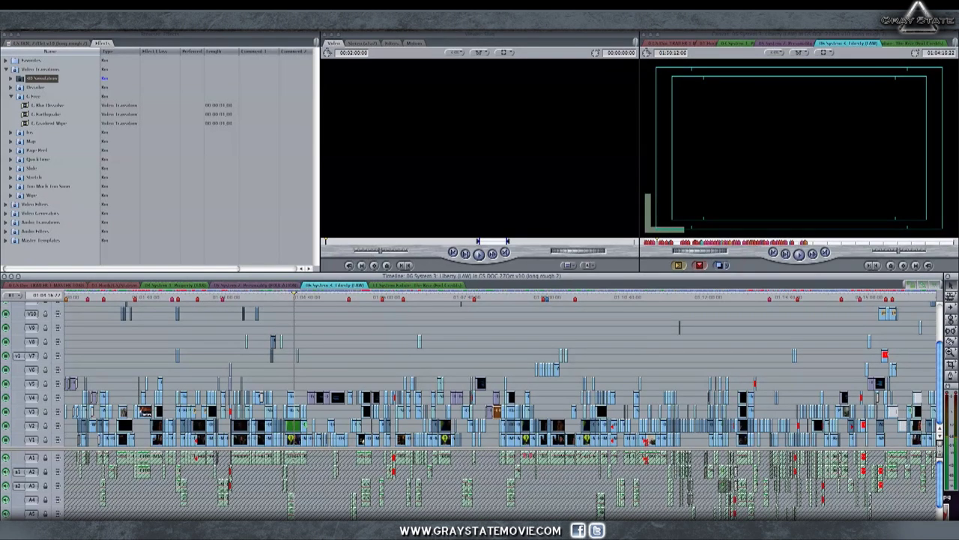
# Play past the woman with the phone and scrub to the quote over silhouettes
pyautogui.hscroll(3, 501, 405)
pyautogui.hscroll(3, 501, 404)
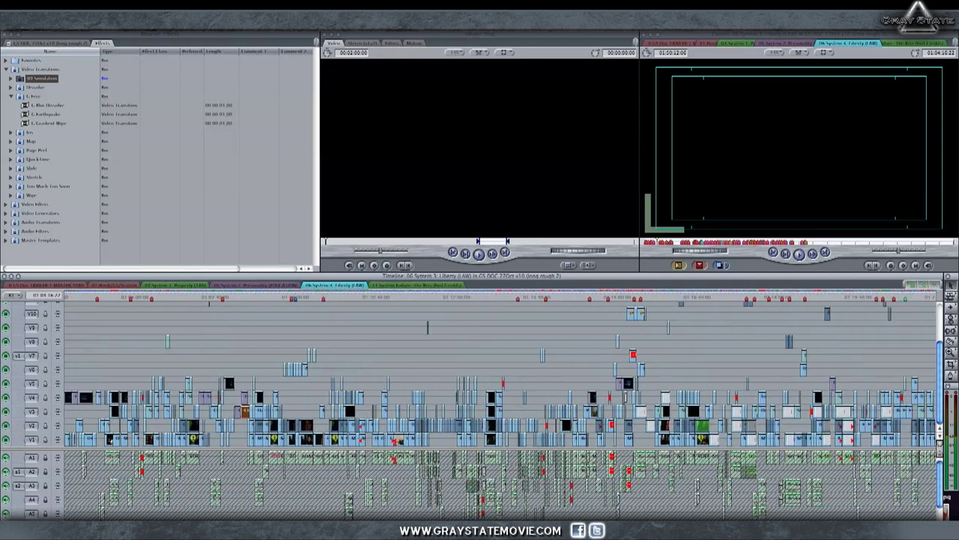
pyautogui.hscroll(3, 501, 404)
pyautogui.hscroll(3, 501, 405)
pyautogui.hscroll(3, 500, 405)
pyautogui.hscroll(3, 501, 405)
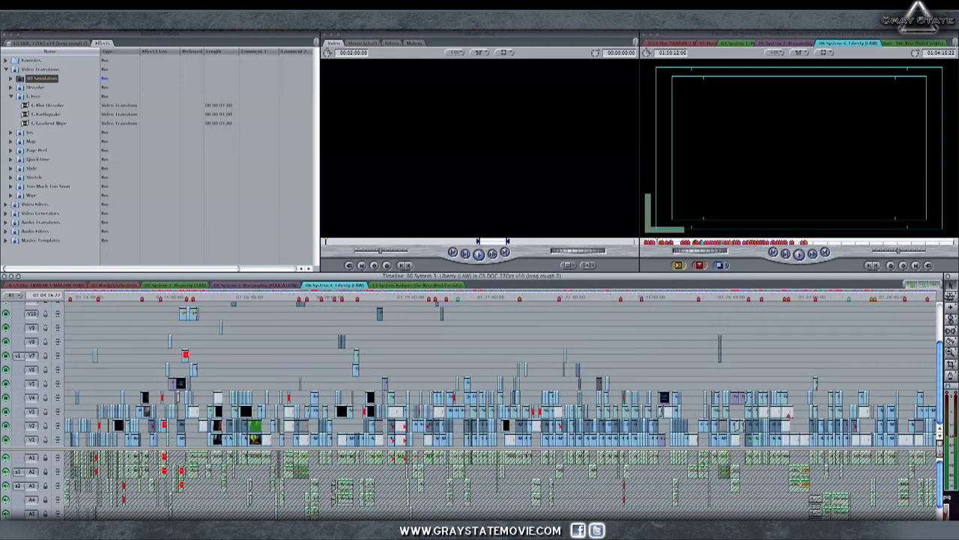
pyautogui.hscroll(3, 501, 405)
pyautogui.hscroll(3, 500, 405)
pyautogui.hscroll(3, 501, 405)
pyautogui.hscroll(2, 501, 405)
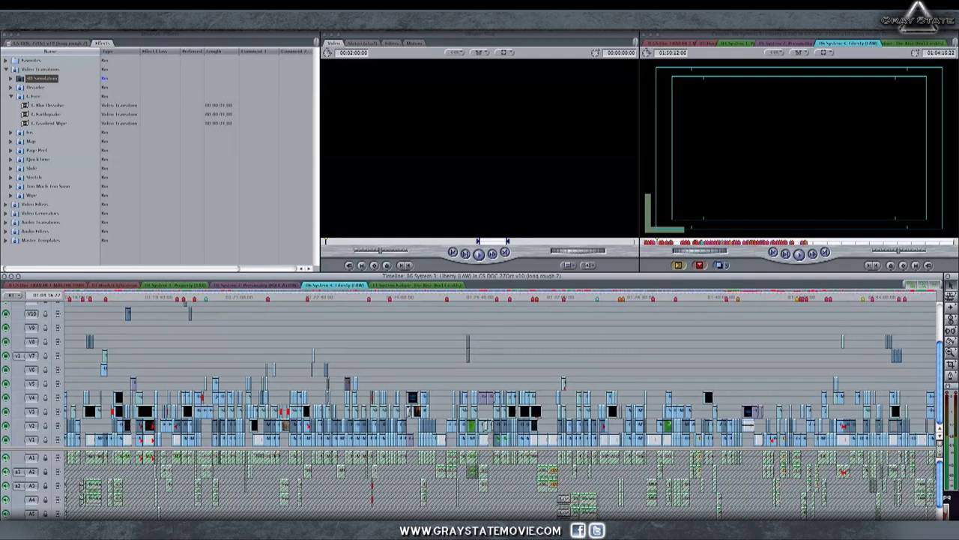
pyautogui.click(335, 298)
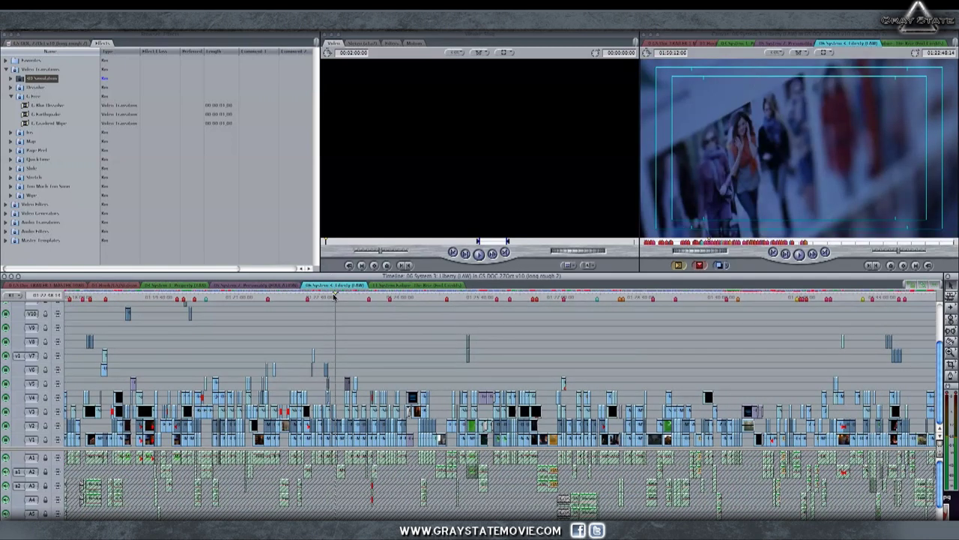
pyautogui.moveTo(335, 297); pyautogui.dragTo(330, 297)
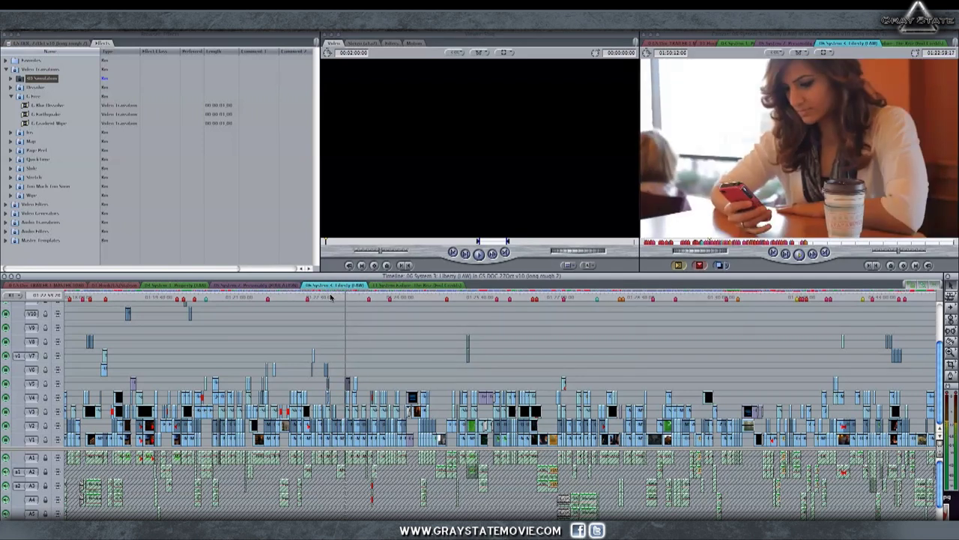
pyautogui.press('space')
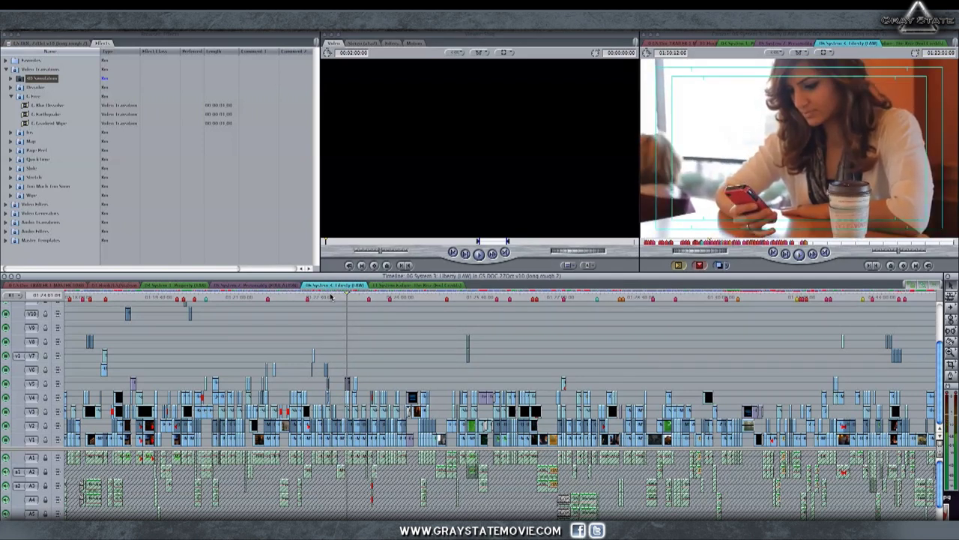
pyautogui.moveTo(390, 298); pyautogui.dragTo(407, 299)
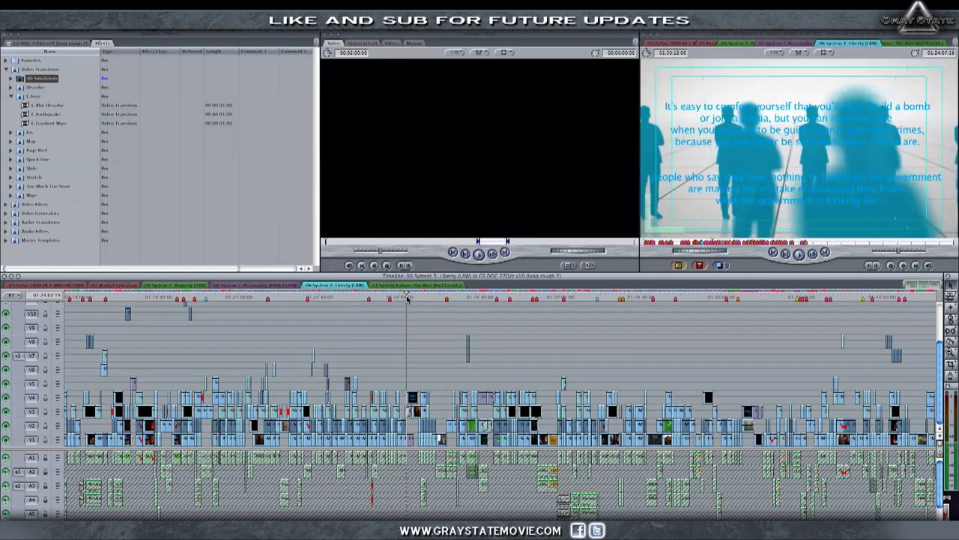
# Resume playback, jump to the surveillance sign shot, and scroll the timeline ahead
pyautogui.press('space')
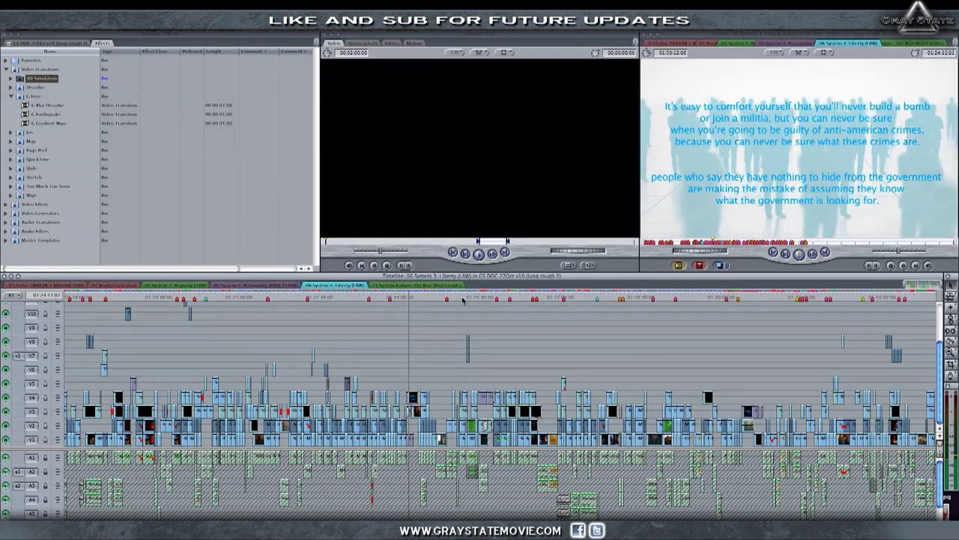
pyautogui.click(462, 299)
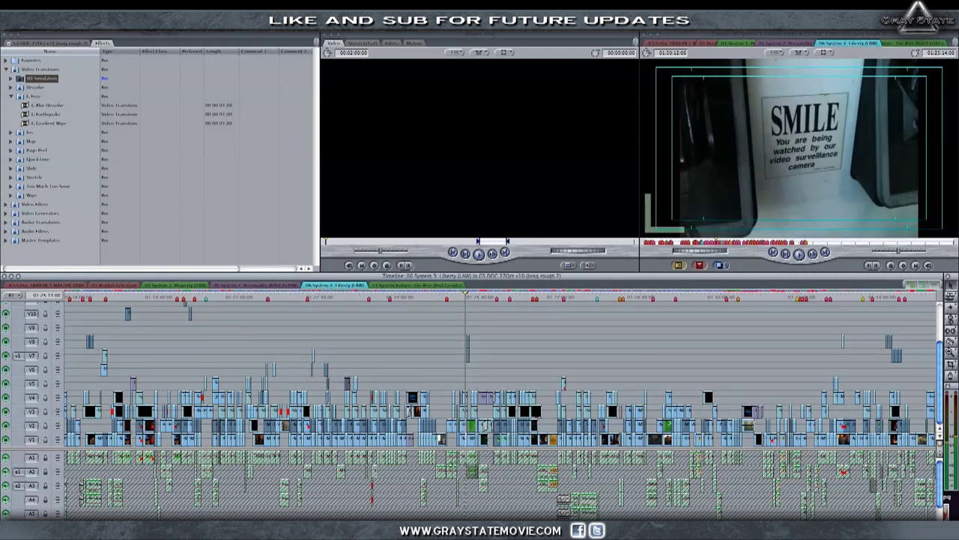
pyautogui.hscroll(3, 501, 404)
pyautogui.hscroll(3, 500, 405)
pyautogui.hscroll(3, 501, 405)
pyautogui.hscroll(3, 501, 404)
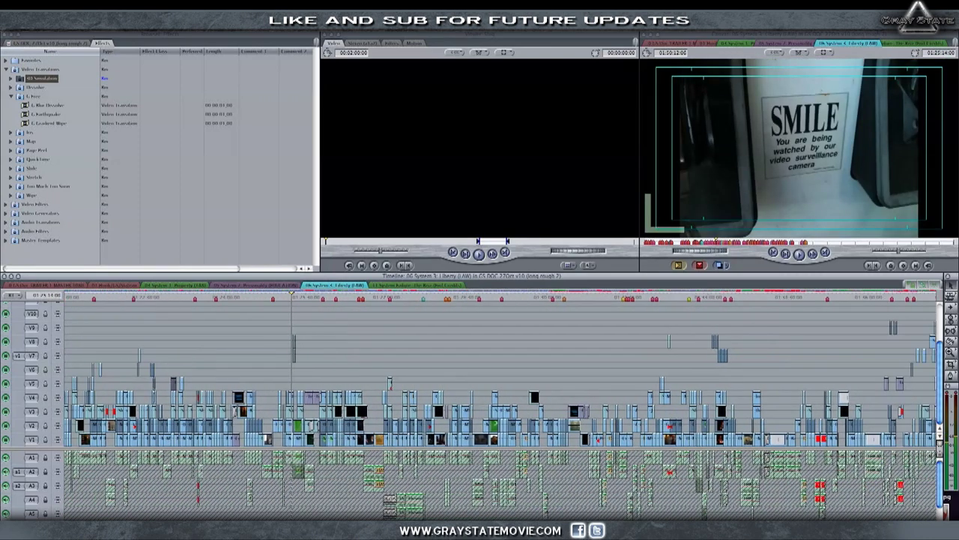
pyautogui.hscroll(3, 500, 405)
pyautogui.hscroll(3, 501, 404)
pyautogui.hscroll(3, 500, 405)
pyautogui.hscroll(3, 500, 405)
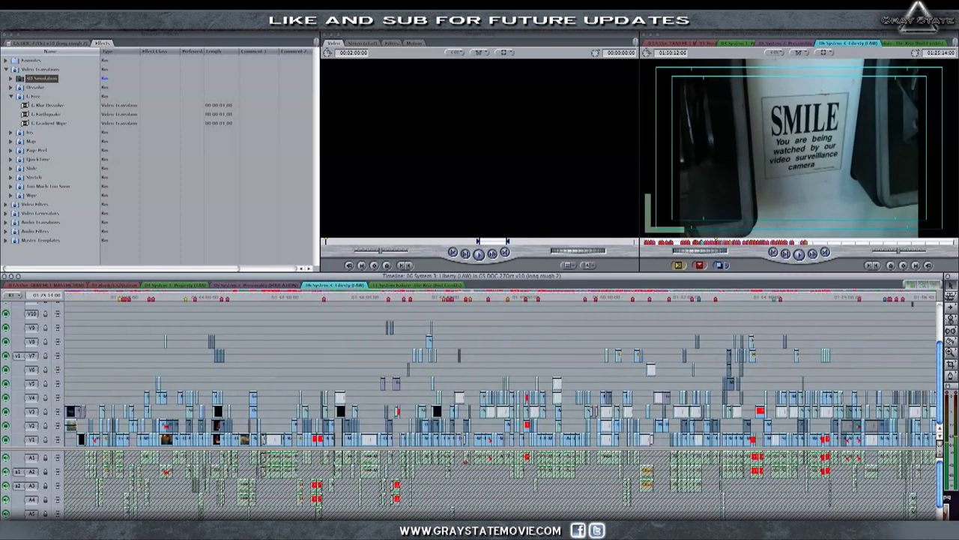
pyautogui.hscroll(3, 500, 405)
pyautogui.hscroll(3, 501, 405)
pyautogui.hscroll(3, 501, 405)
pyautogui.hscroll(3, 501, 405)
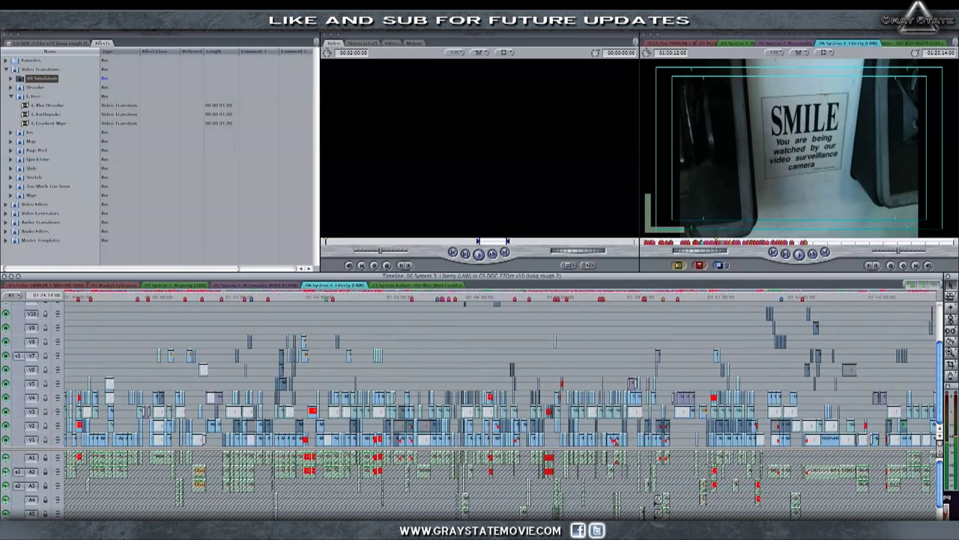
pyautogui.hscroll(3, 501, 405)
pyautogui.hscroll(3, 500, 405)
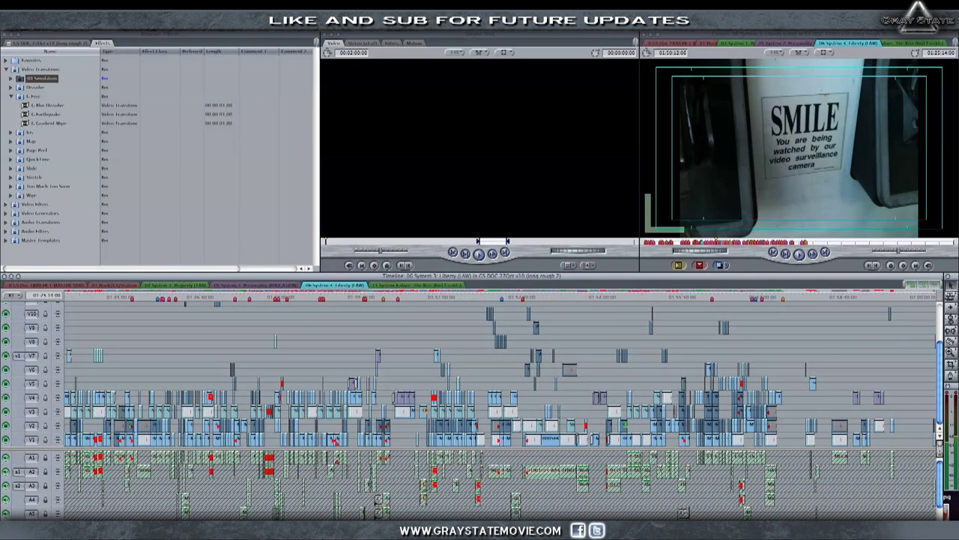
# Scrub through the interview shots further along the Liberty sequence
pyautogui.click(428, 301)
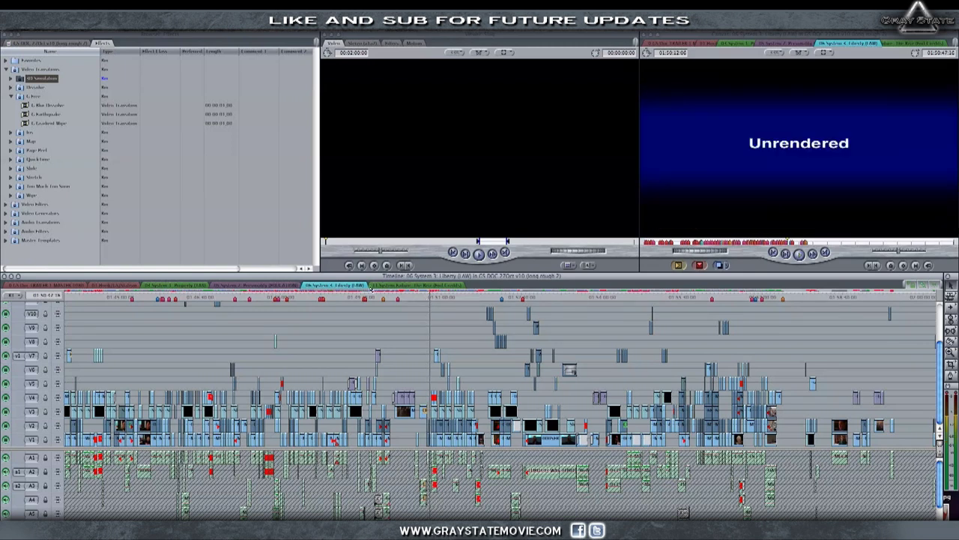
pyautogui.moveTo(367, 298); pyautogui.dragTo(379, 298)
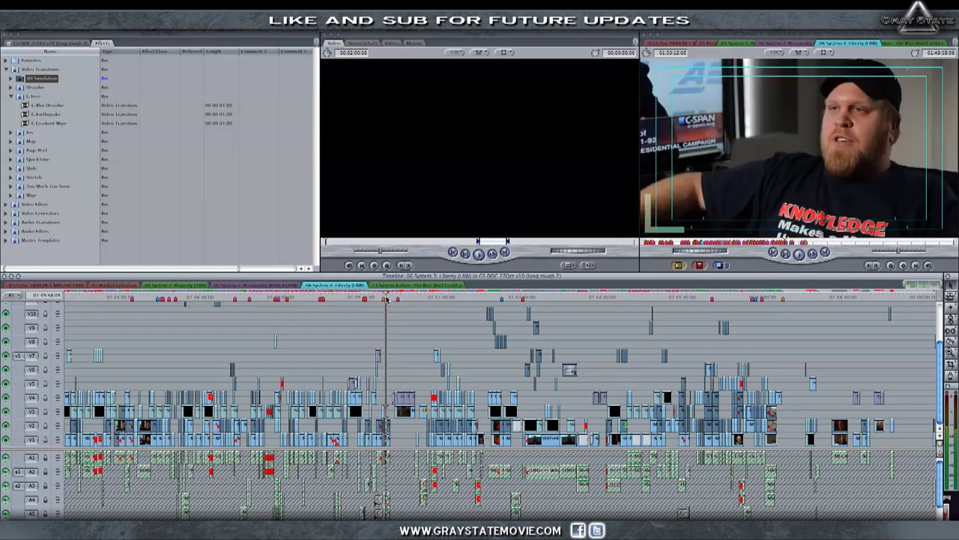
pyautogui.moveTo(382, 298); pyautogui.dragTo(397, 299)
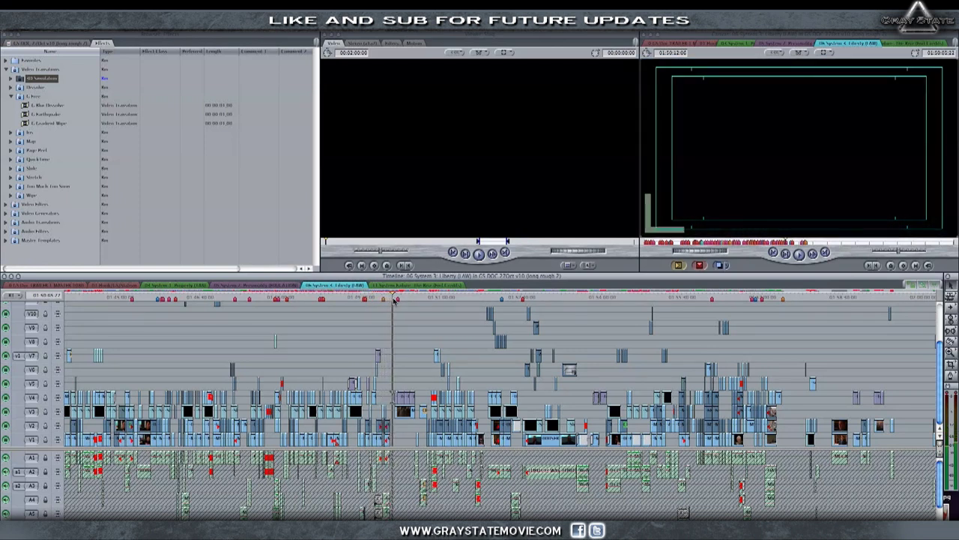
pyautogui.click(536, 298)
pyautogui.moveTo(545, 300); pyautogui.dragTo(562, 301)
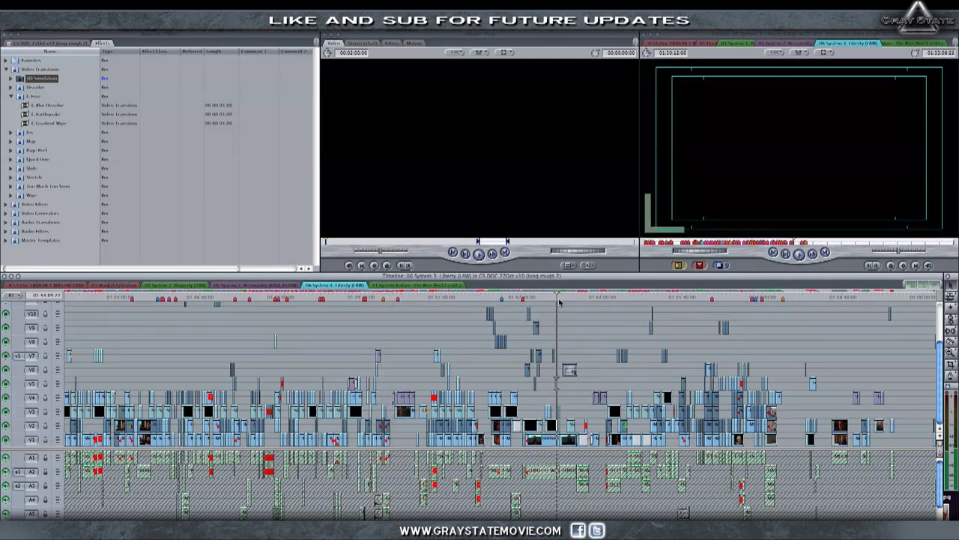
# Reach the Oath Keepers banner, step back to the two men, and zoom in there
pyautogui.press('Down')
pyautogui.press('Down')
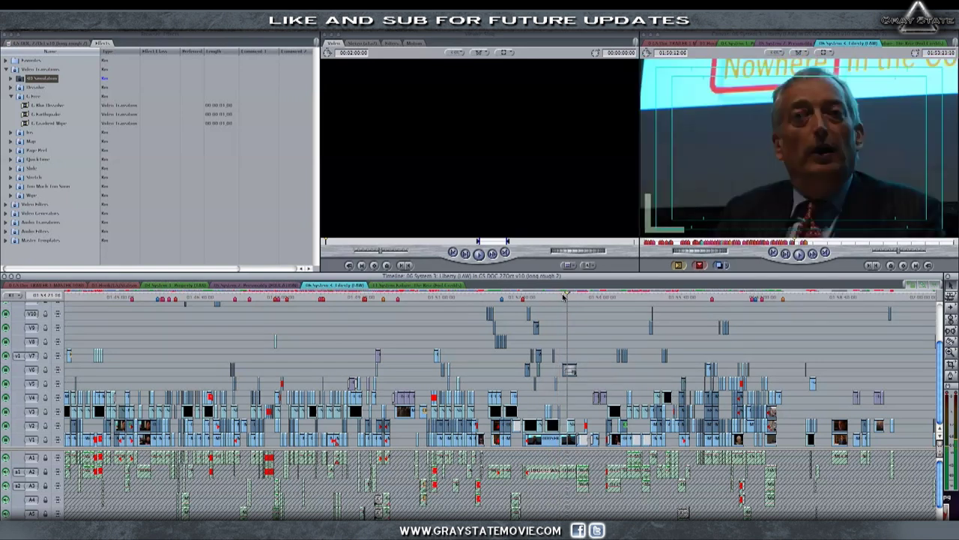
pyautogui.press('Down')
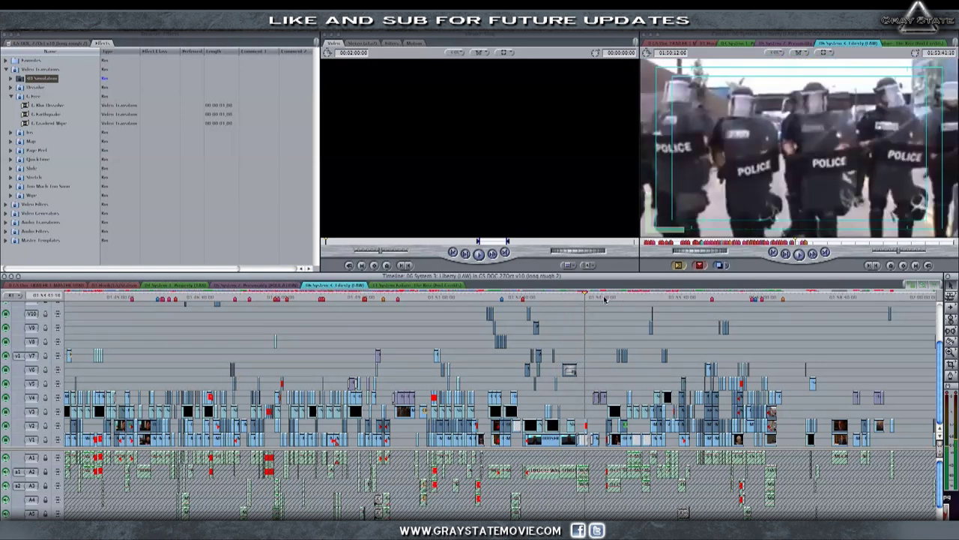
pyautogui.click(616, 298)
pyautogui.click(627, 298)
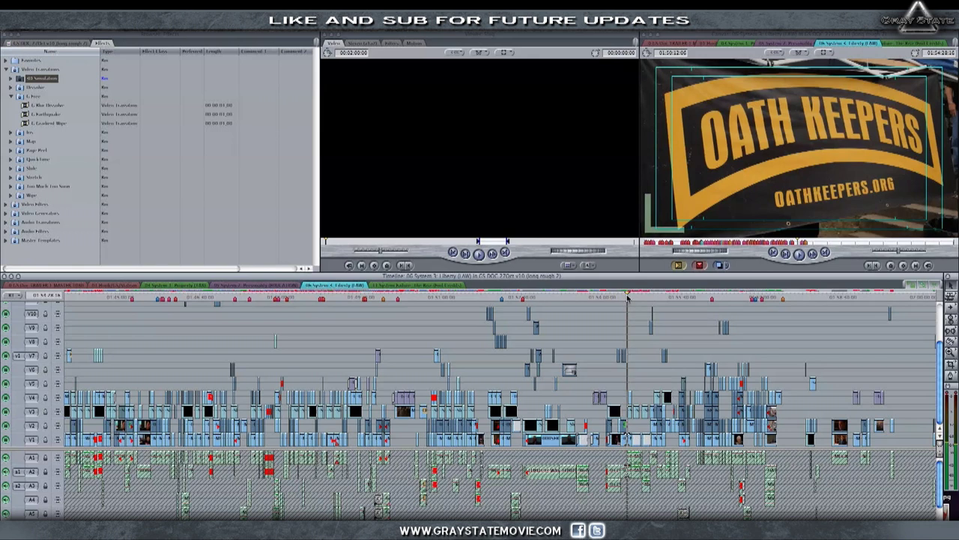
pyautogui.press('Up')
pyautogui.press('Up')
pyautogui.press('Up')
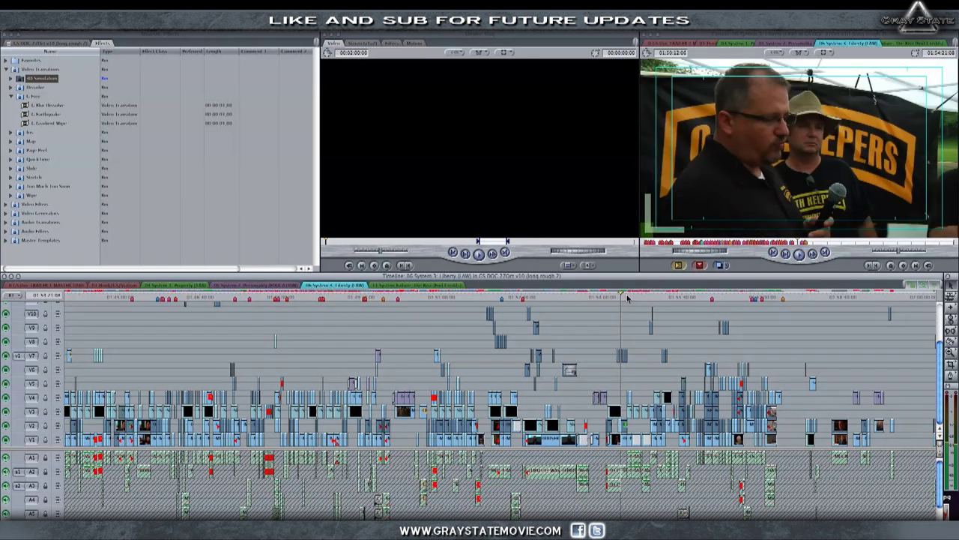
pyautogui.hotkey('ctrl', '=')
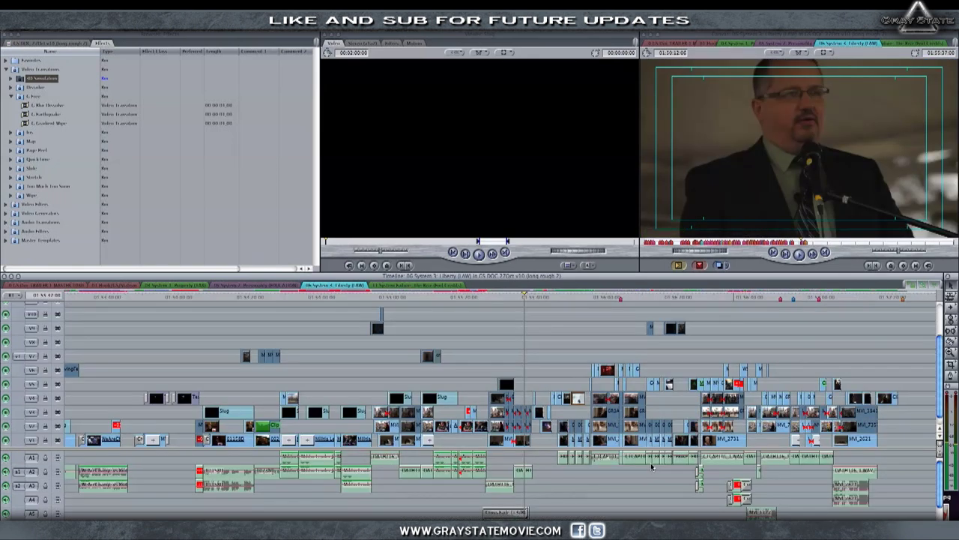
# Jump through the living-room and gun-aiming shots, settling on the previous edit point
pyautogui.hscroll(5, 652, 467)
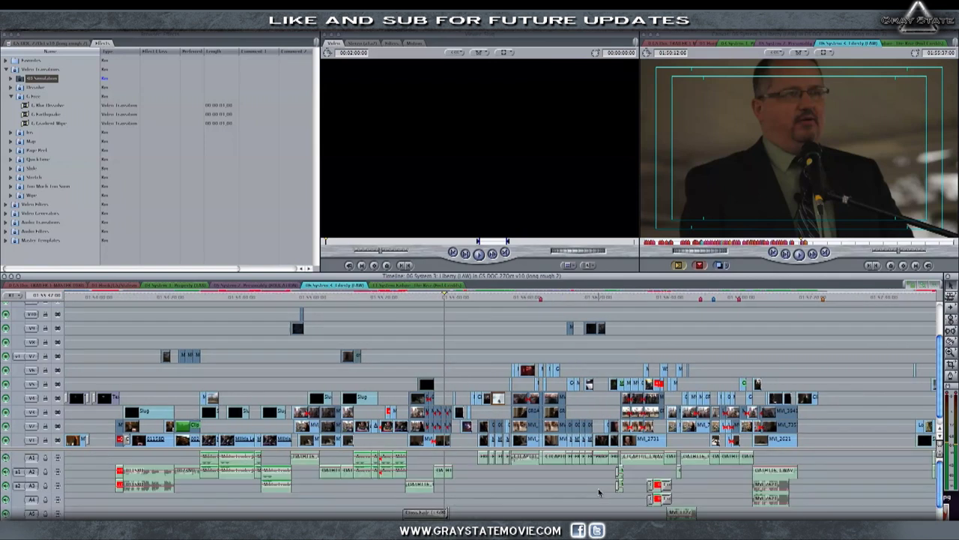
pyautogui.click(456, 298)
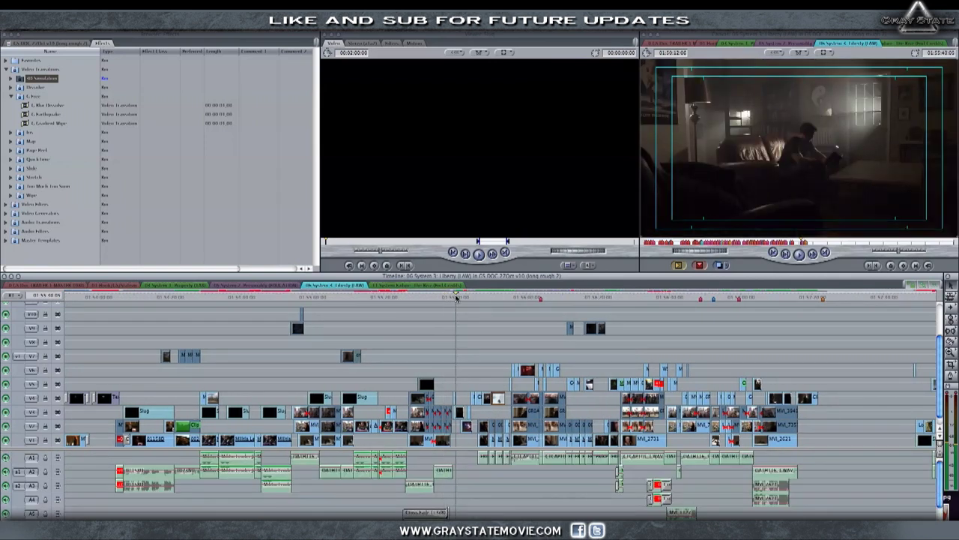
pyautogui.click(497, 302)
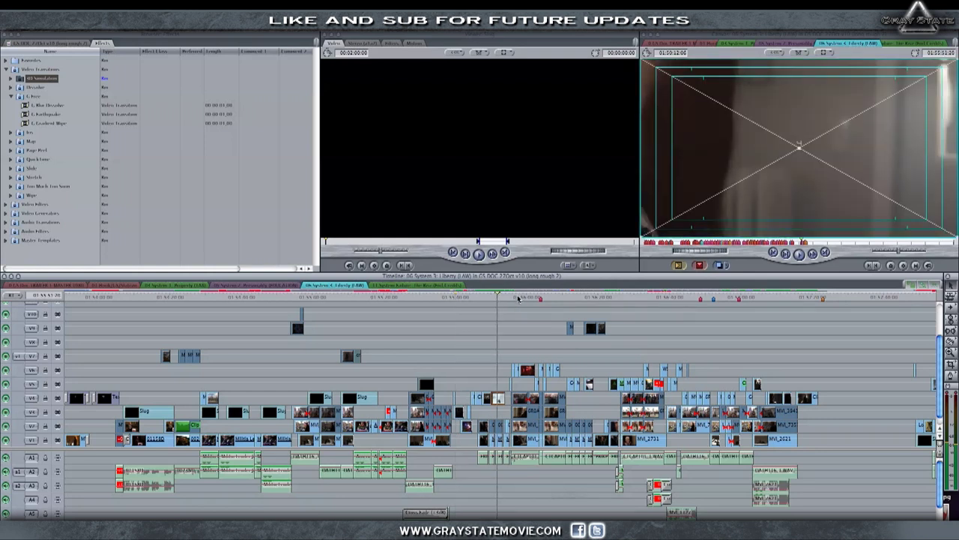
pyautogui.click(517, 297)
pyautogui.press('Up')
pyautogui.press('Up')
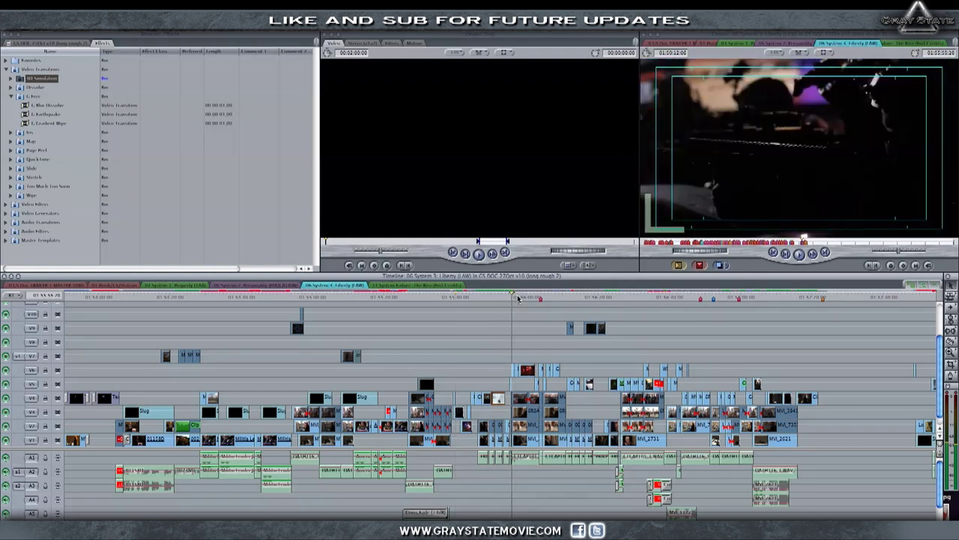
# Play and scrub forward into the WE WILL NEVER COMPLY protest sign shot
pyautogui.press('space')
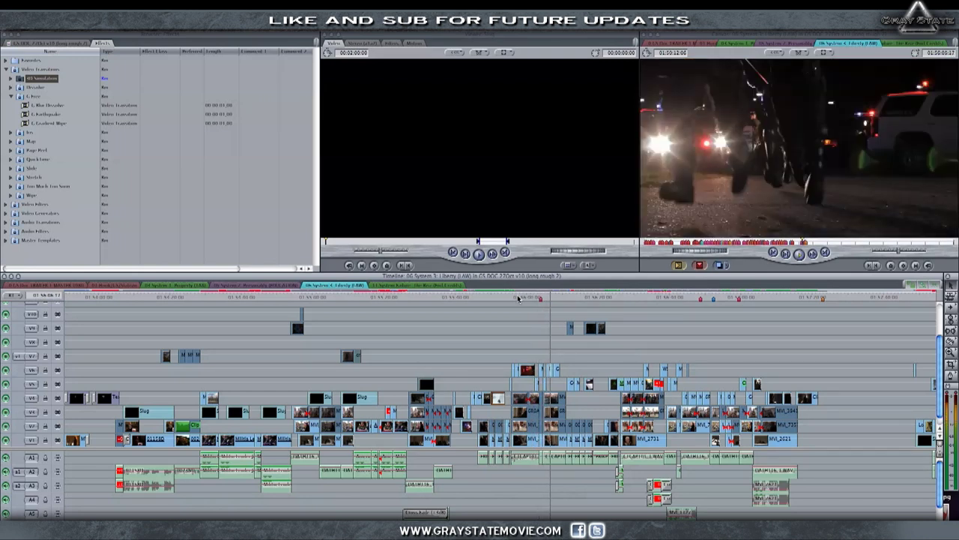
pyautogui.press('space')
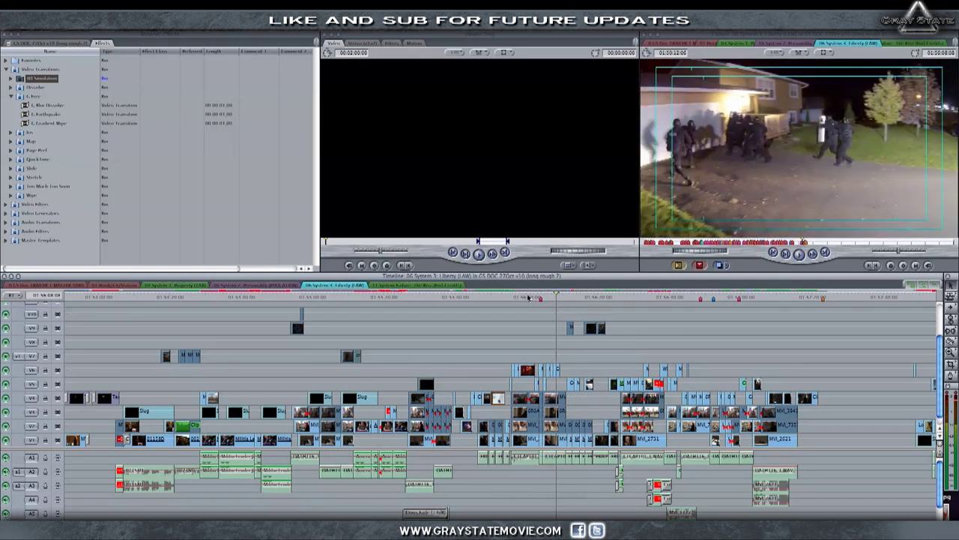
pyautogui.click(585, 298)
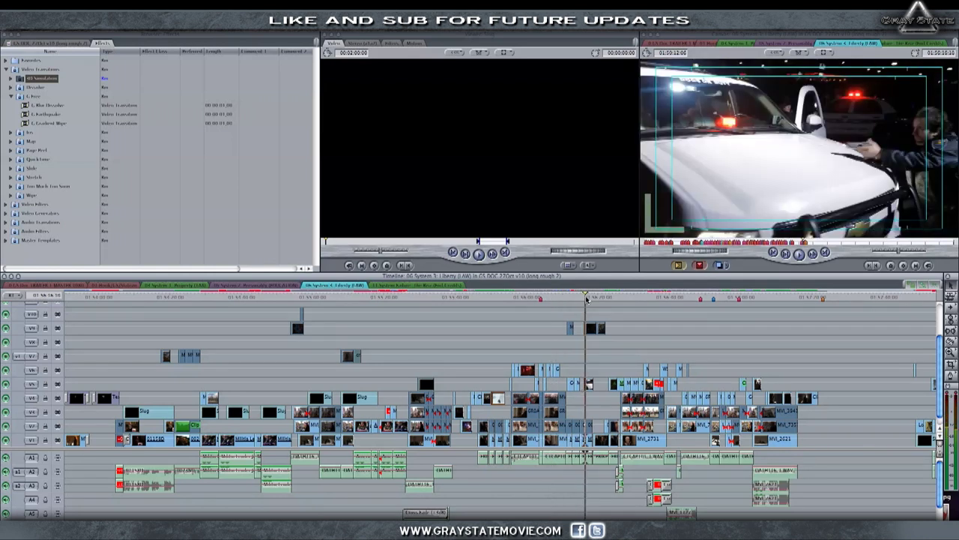
pyautogui.moveTo(586, 299); pyautogui.dragTo(630, 304)
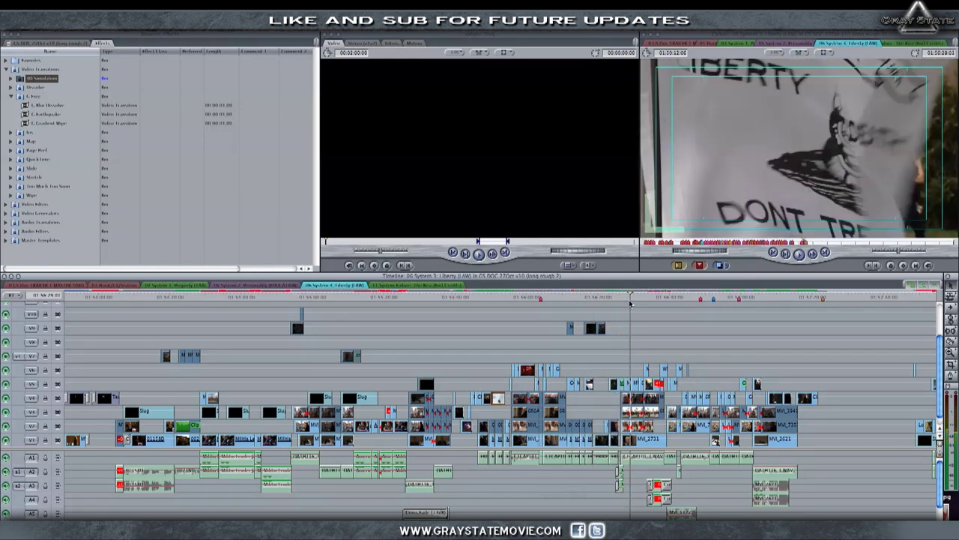
pyautogui.press('space')
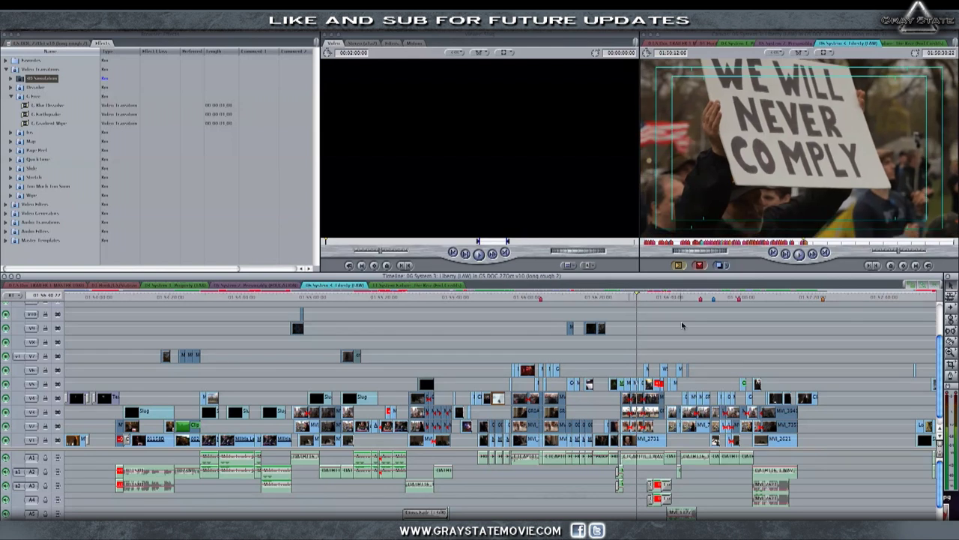
# Scroll back, zoom the timeline out twice, and switch to the System Failure sequence
pyautogui.hscroll(-5, 737, 500)
pyautogui.hscroll(-5, 737, 501)
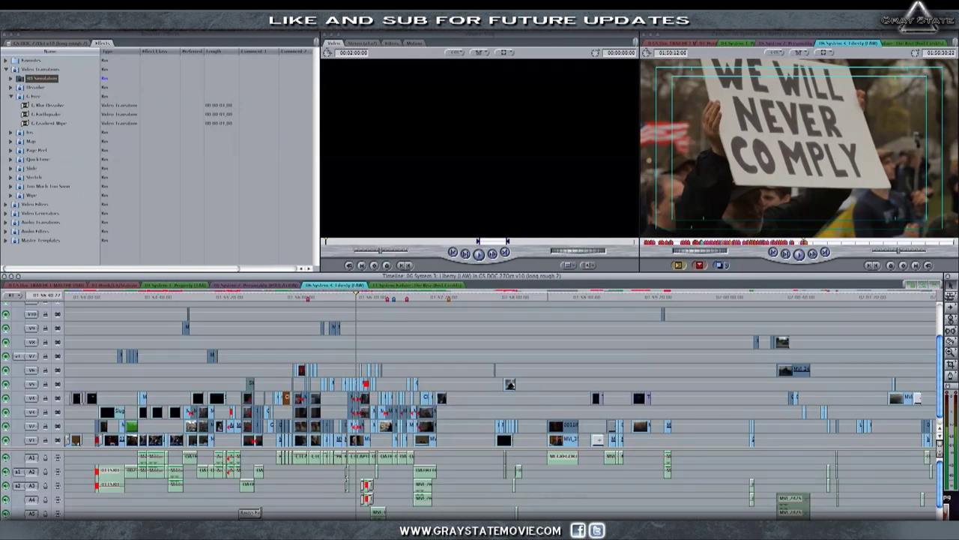
pyautogui.hscroll(-5, 737, 501)
pyautogui.hscroll(-5, 737, 500)
pyautogui.press('super+minus')
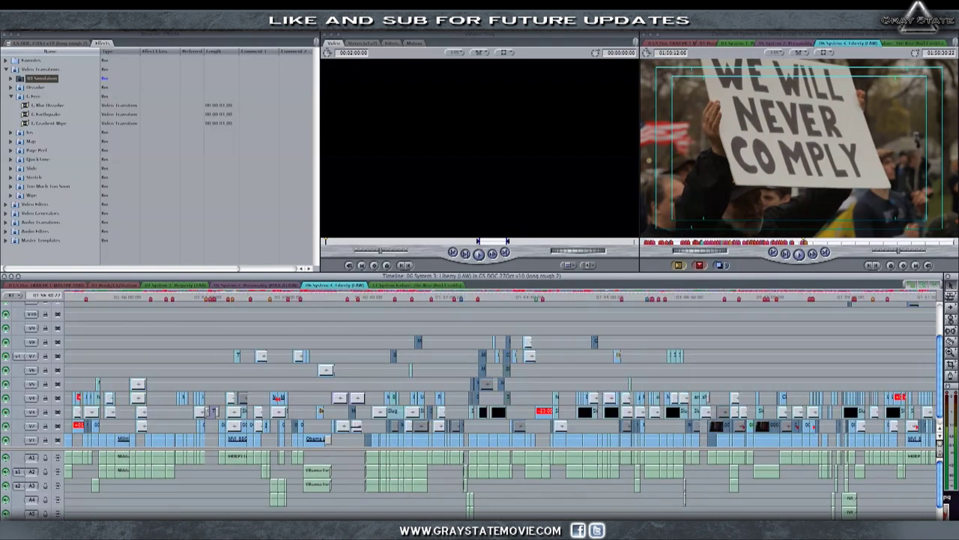
pyautogui.press('super+minus')
pyautogui.press('super+minus')
pyautogui.press('super+minus')
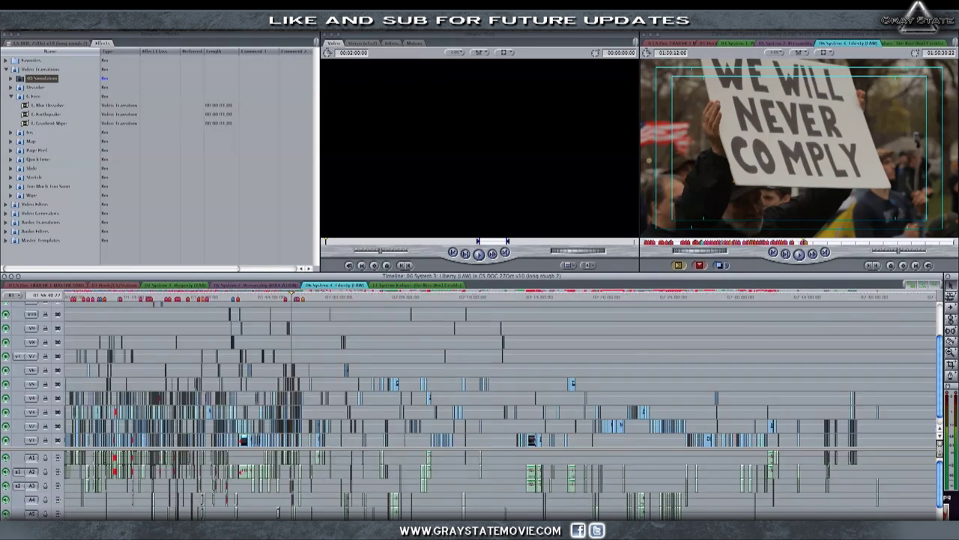
pyautogui.click(412, 285)
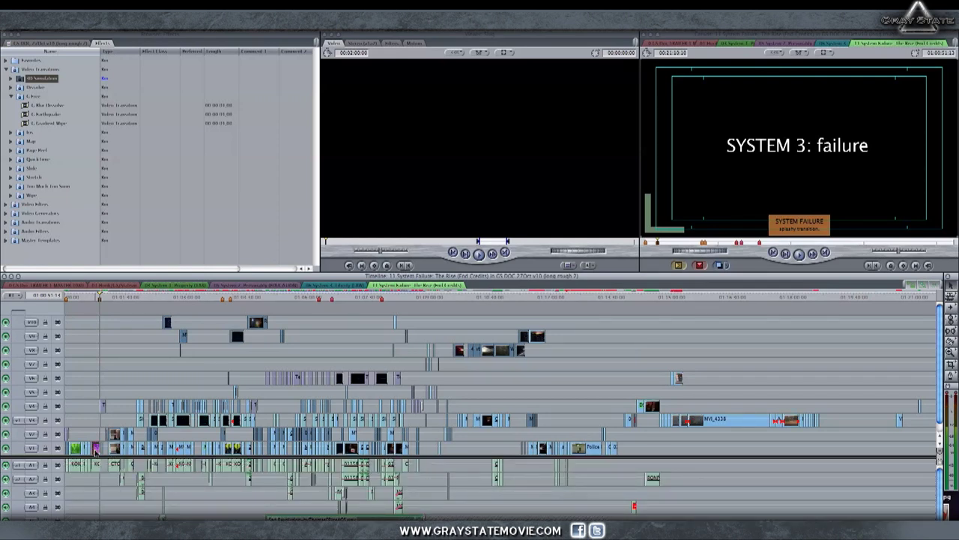
# Zoom in on the start of System Failure and move to the older man's interview
pyautogui.hotkey('alt', '=')
pyautogui.moveTo(149, 298); pyautogui.dragTo(163, 299)
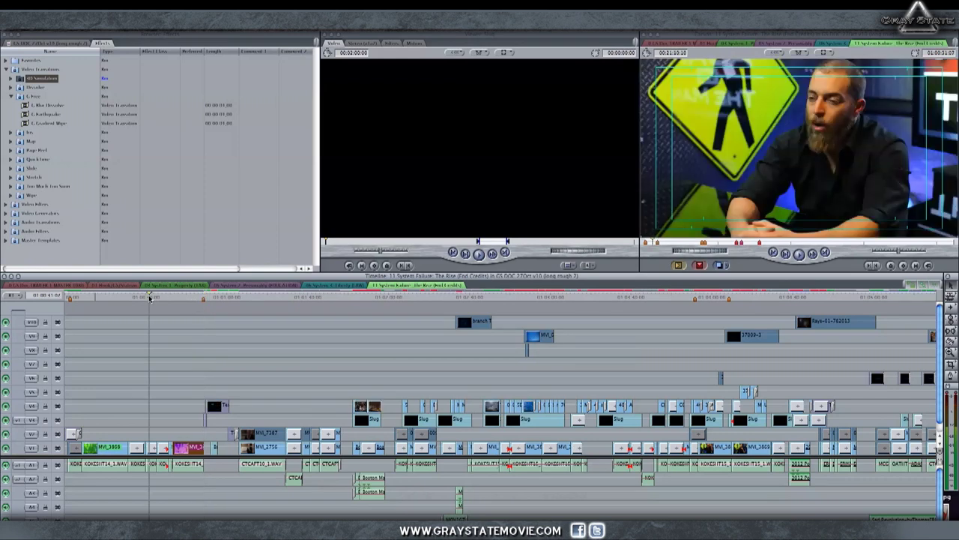
pyautogui.click(283, 297)
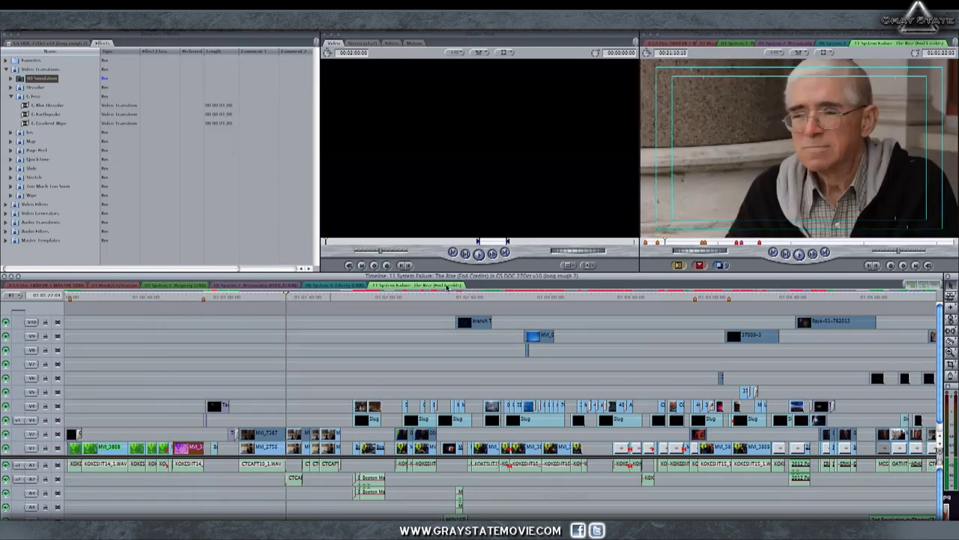
# Scroll ahead to the John F Kennedy quote card and play just past it
pyautogui.hscroll(3, 471, 470)
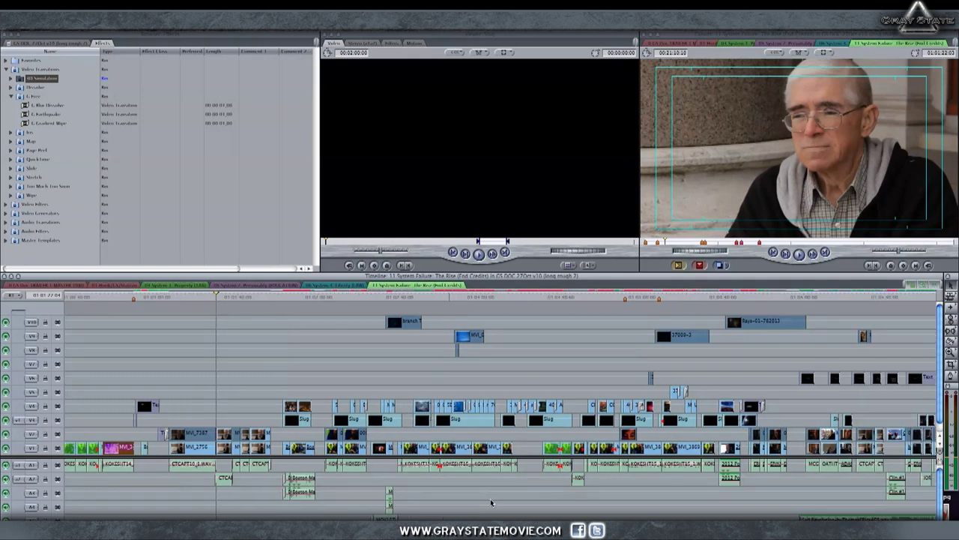
pyautogui.hscroll(2, 492, 502)
pyautogui.hscroll(4, 491, 503)
pyautogui.hscroll(2, 491, 502)
pyautogui.hscroll(2, 492, 502)
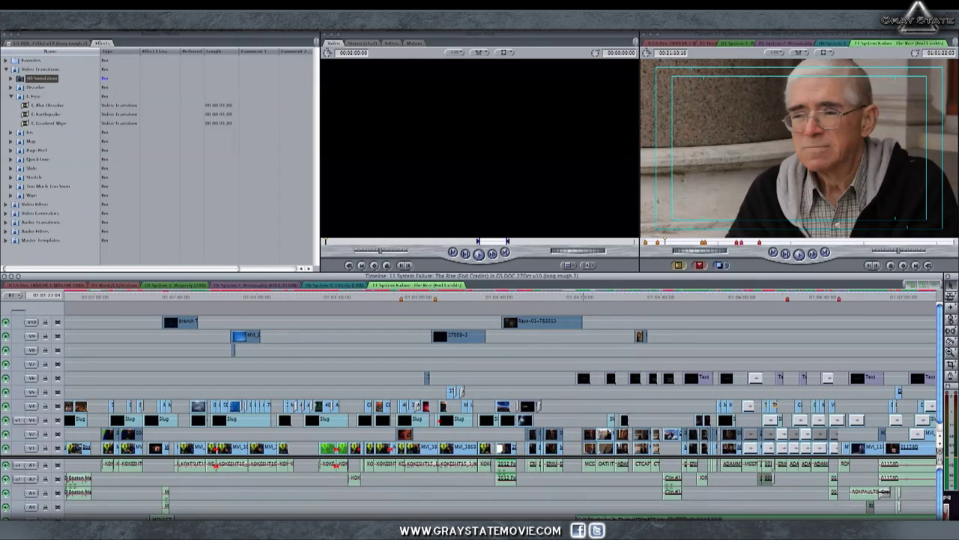
pyautogui.hscroll(2, 500, 405)
pyautogui.hscroll(2, 501, 405)
pyautogui.hscroll(2, 501, 404)
pyautogui.hscroll(2, 500, 405)
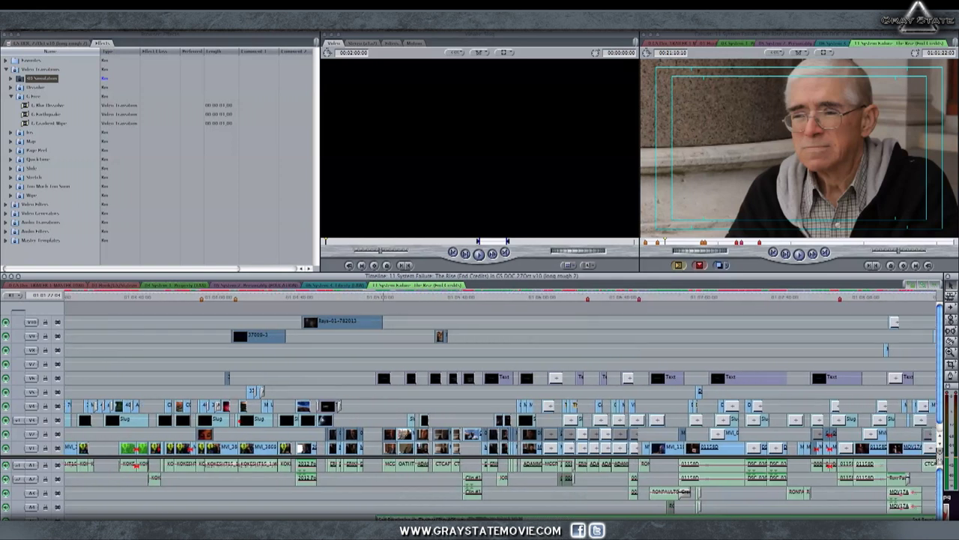
pyautogui.hscroll(2, 500, 404)
pyautogui.hscroll(2, 501, 405)
pyautogui.hscroll(2, 501, 405)
pyautogui.hscroll(2, 501, 405)
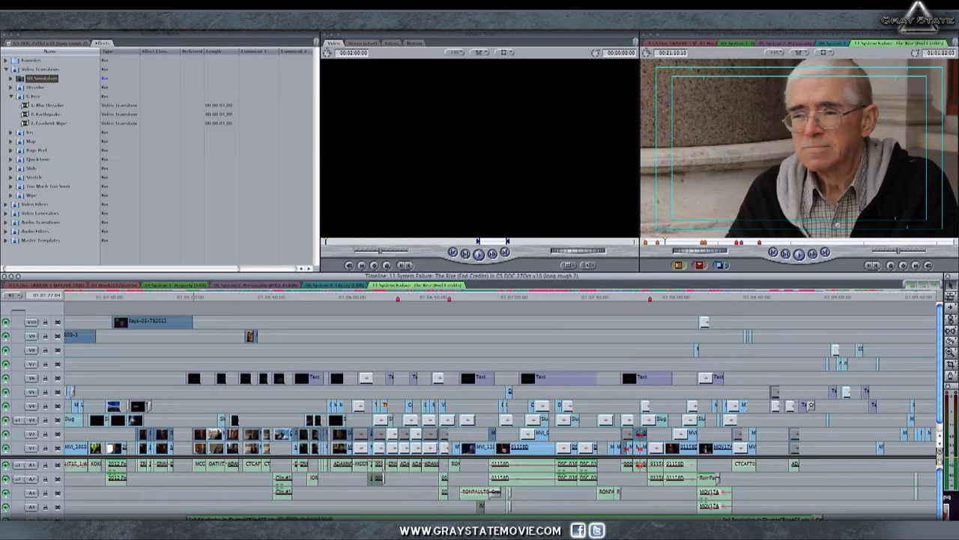
pyautogui.hscroll(2, 501, 405)
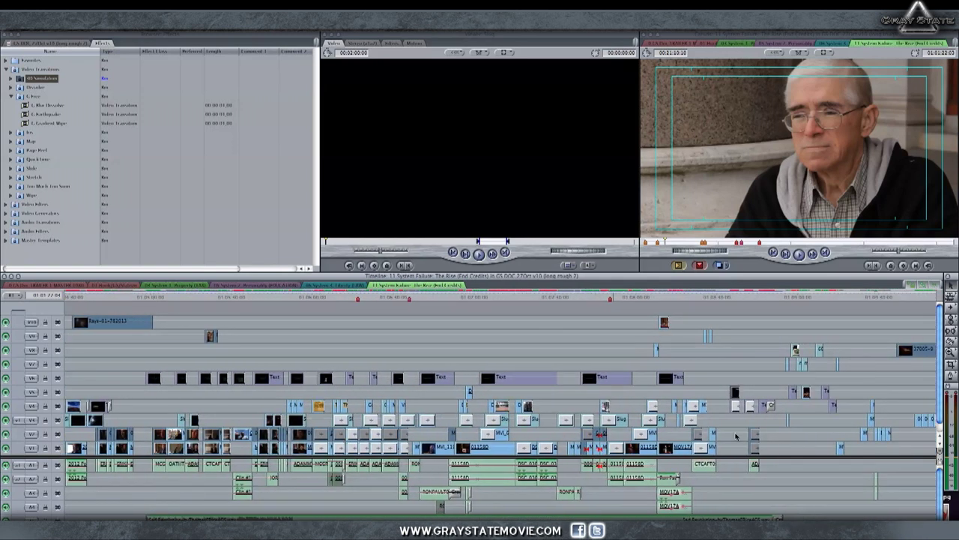
pyautogui.click(737, 298)
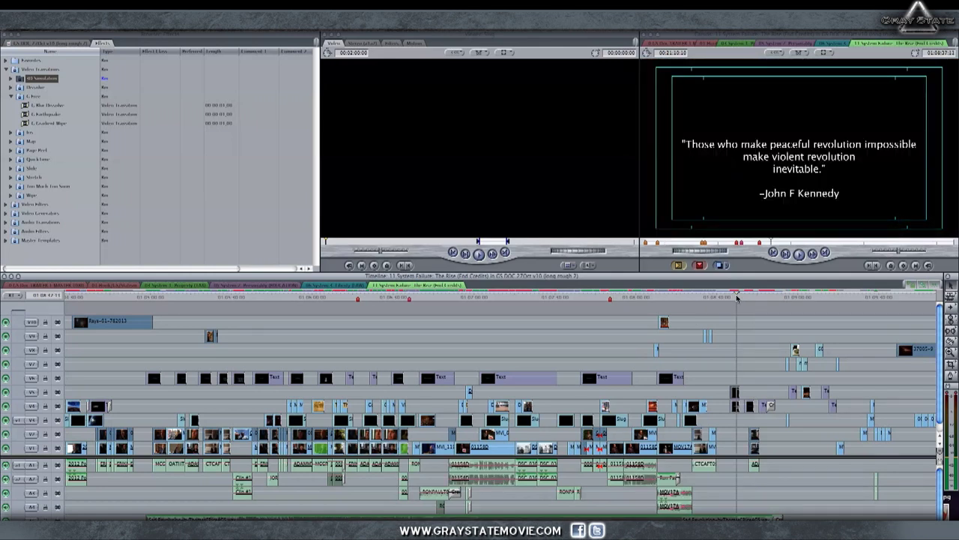
pyautogui.press('space')
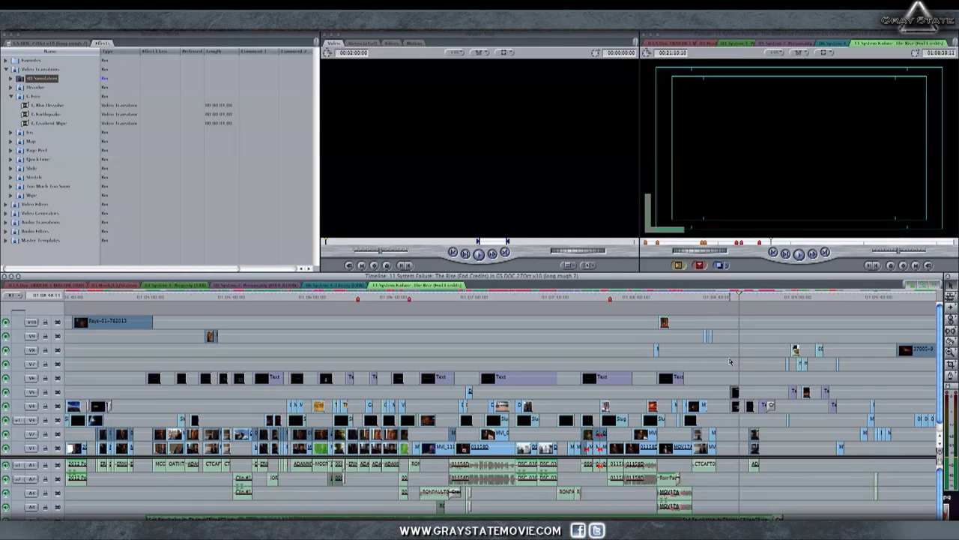